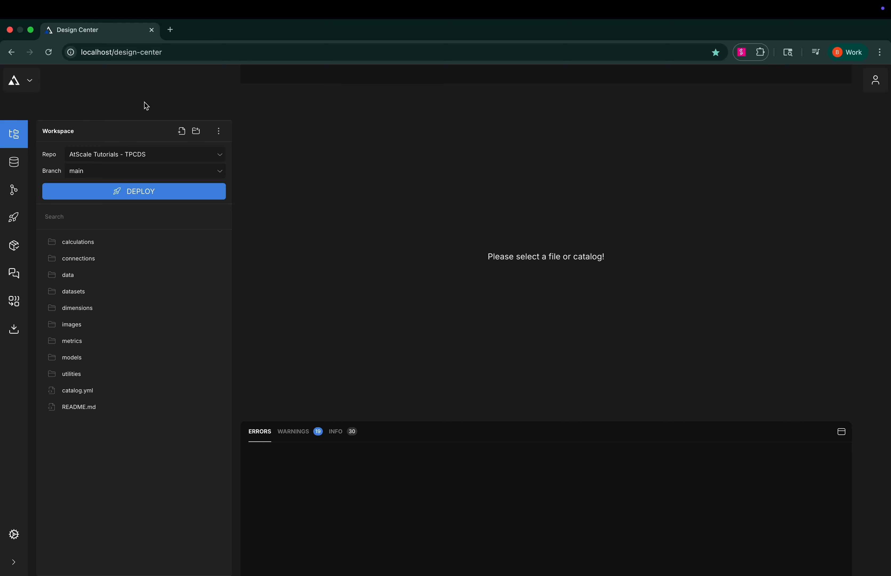
Switch the workspace repo to AtScale Tutorials - Internet Sales.
left_click(220, 157)
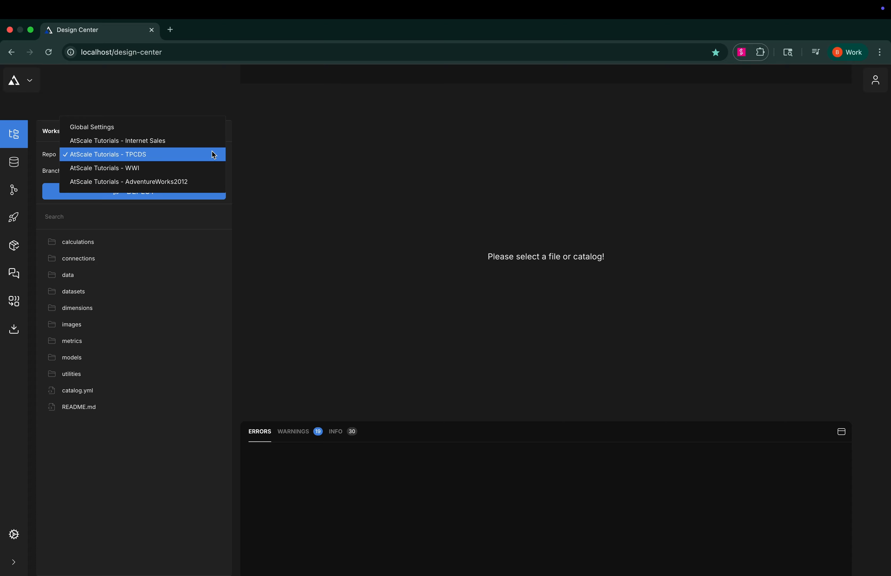
left_click(213, 152)
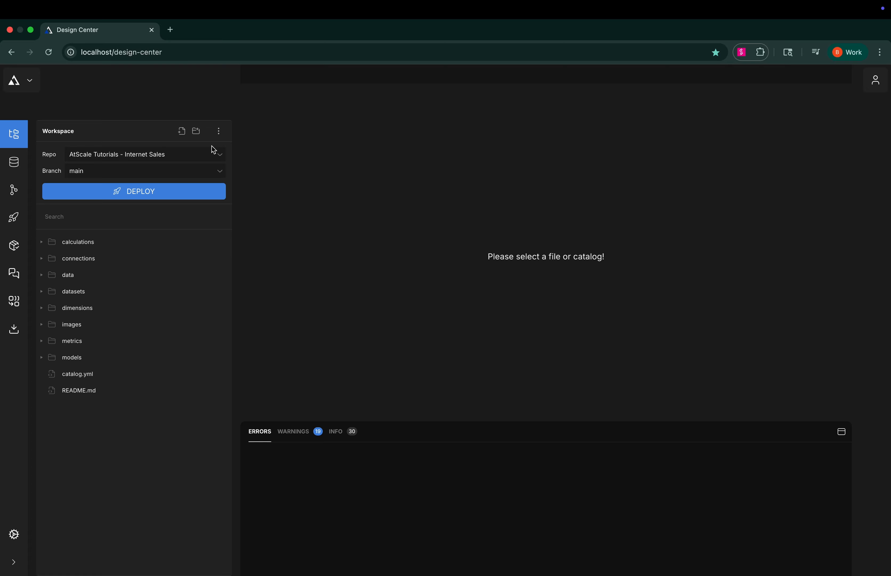
Copy the Internet Sales repo connection URL from the account settings and open that GitHub repository in a new browser tab.
left_click(875, 80)
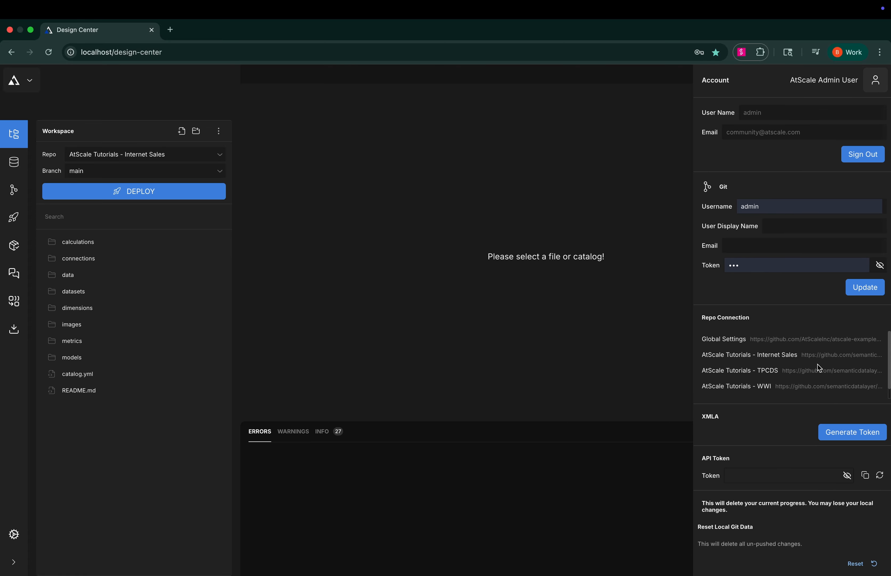
triple_click(814, 356)
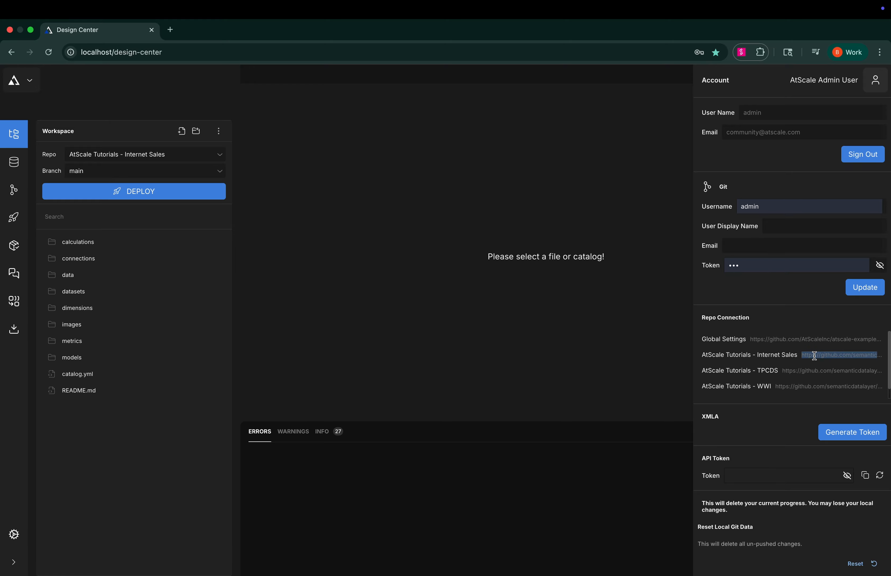
left_click(171, 30)
type("https://github.com/semanticdatalayer/sml-models-tutorials-internet-sales.git")
key("Return")
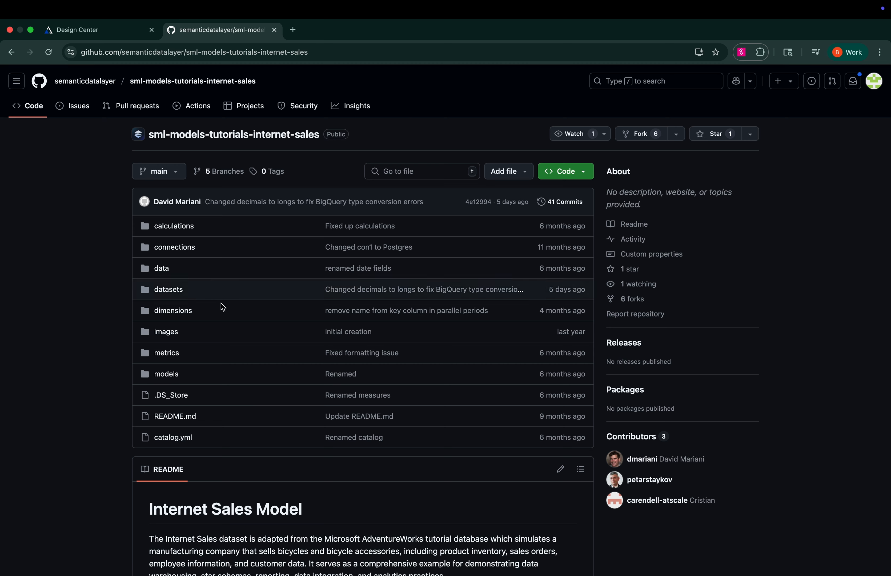
Read through the Internet Sales repository's README, including the model features, data model overview and Snowflake data loading instructions.
scroll(106, 410, "down", 5)
scroll(106, 411, "down", 10)
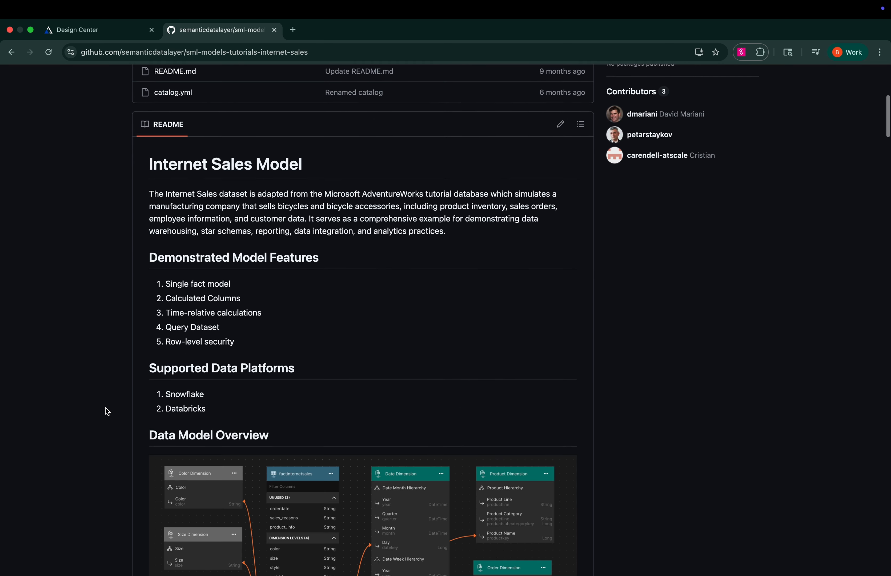
scroll(107, 411, "down", 13)
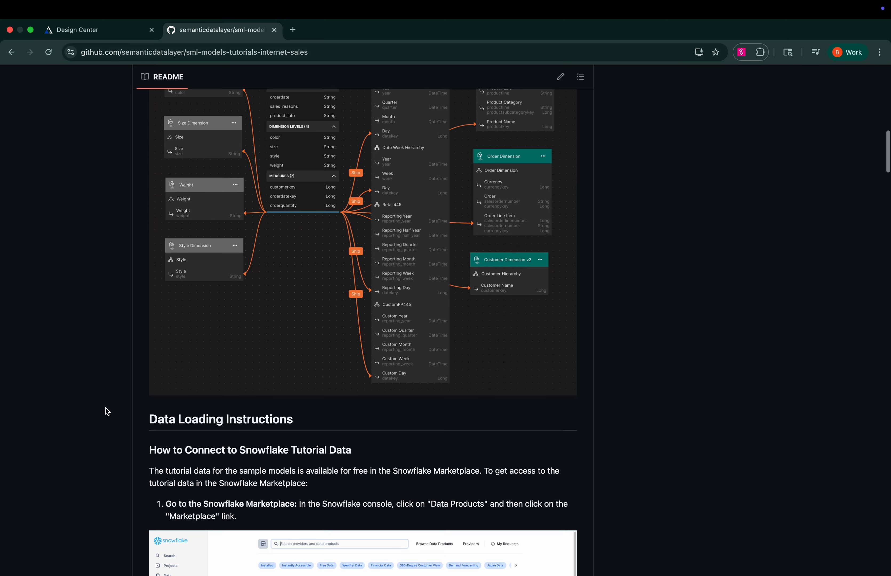
scroll(107, 411, "down", 10)
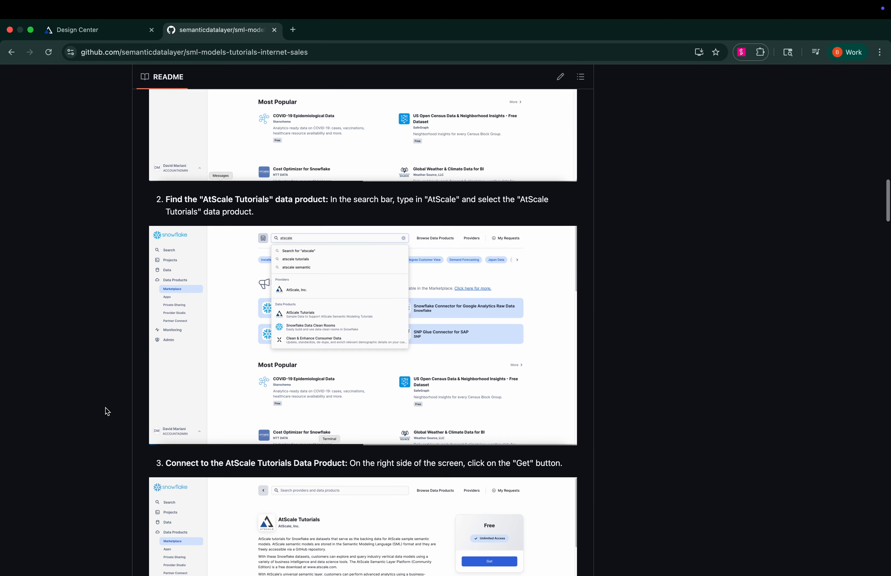
scroll(108, 412, "up", 20)
scroll(107, 411, "down", 5)
scroll(108, 411, "up", 2)
scroll(107, 411, "up", 3)
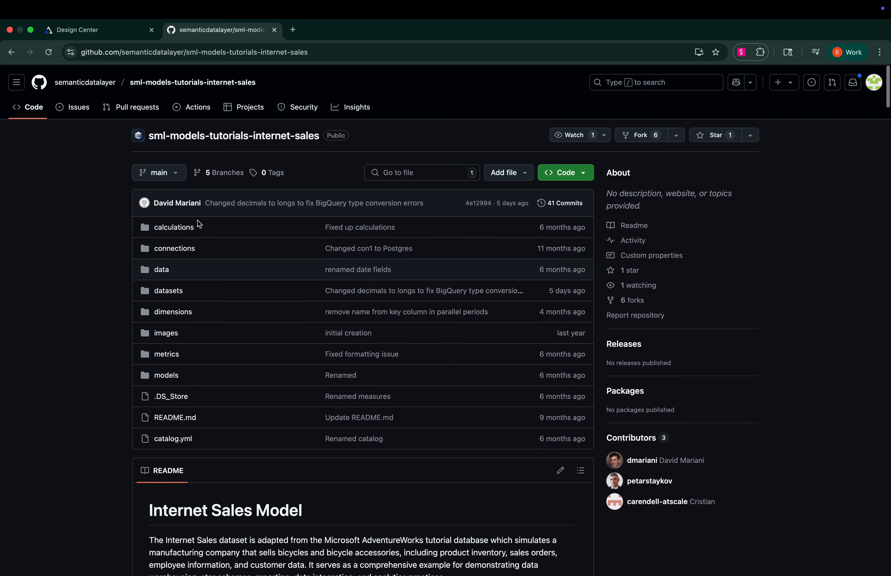
Open the semanticdatalayer organization's SML repository and read its README through to the Model Library.
left_click(88, 84)
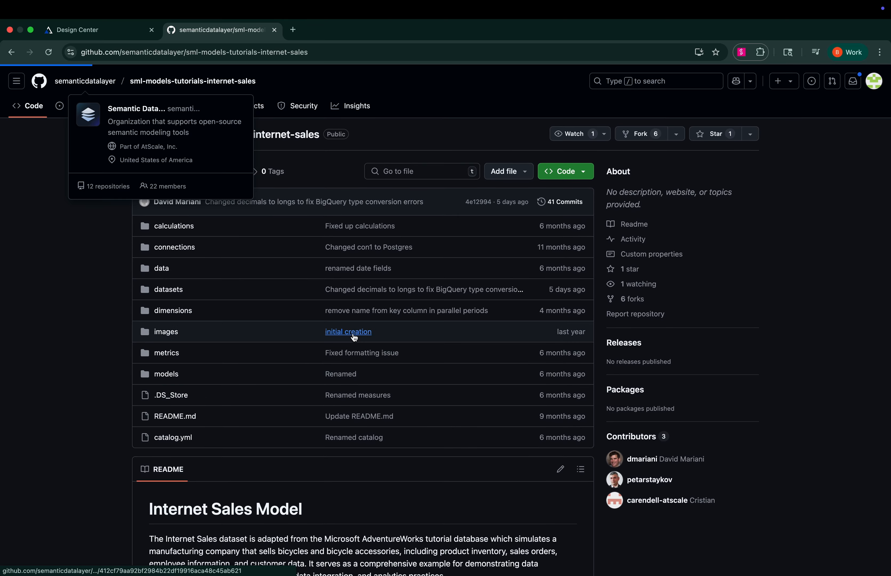
left_click(143, 249)
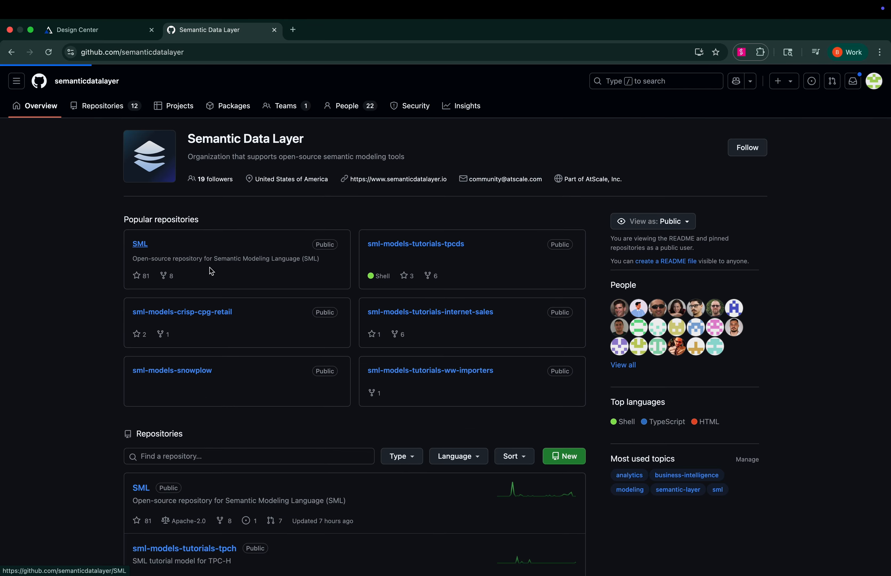
scroll(122, 350, "down", 15)
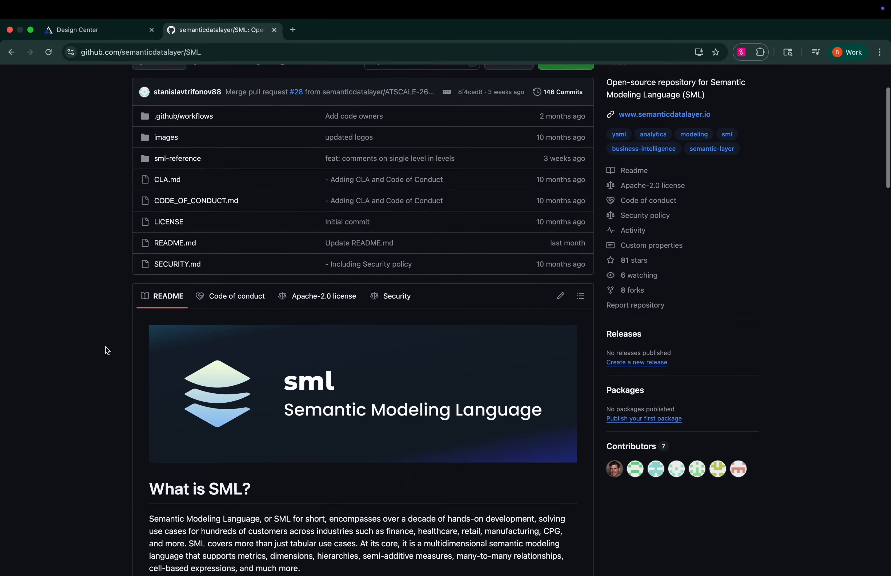
scroll(107, 350, "down", 20)
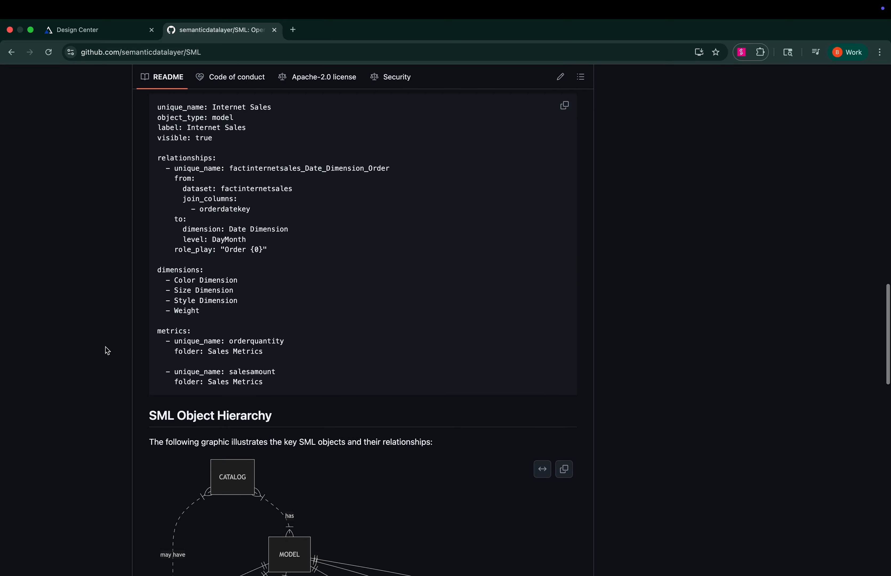
scroll(108, 351, "down", 12)
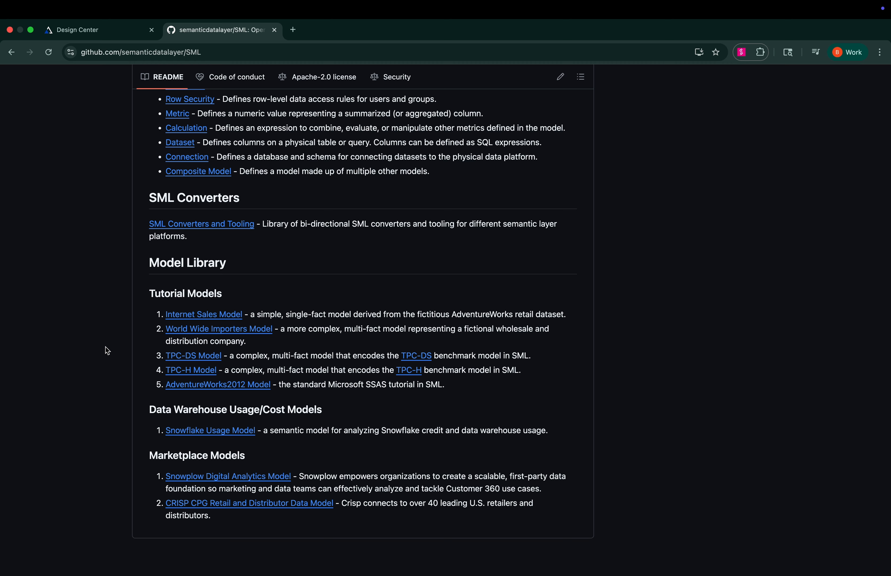
Return to Design Center, open the internet_sales.yml model from the models folder, and expand its Orders dimension folder.
left_click(108, 37)
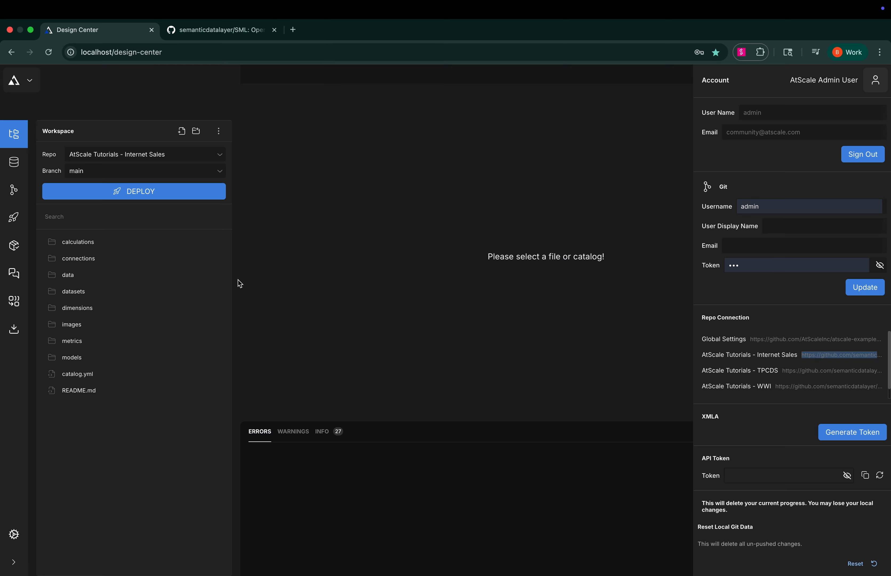
left_click(878, 84)
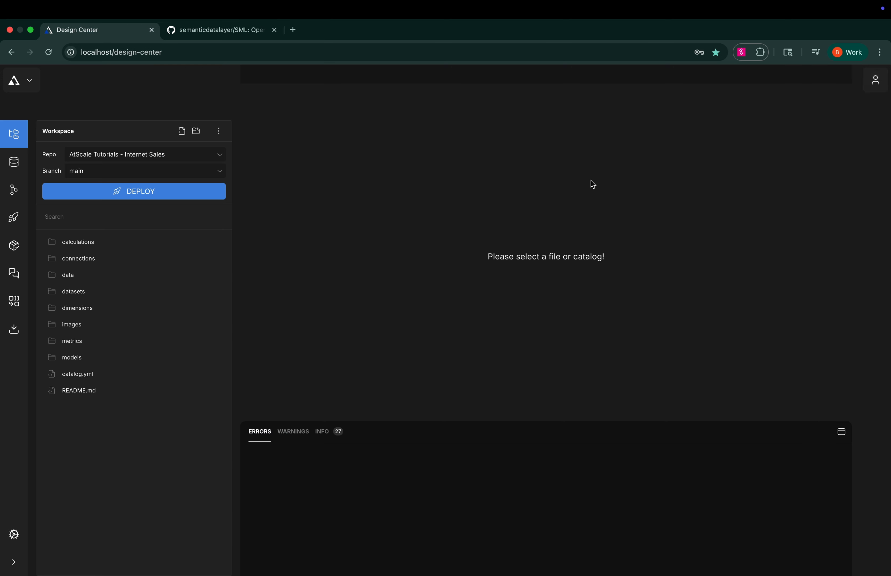
left_click(41, 362)
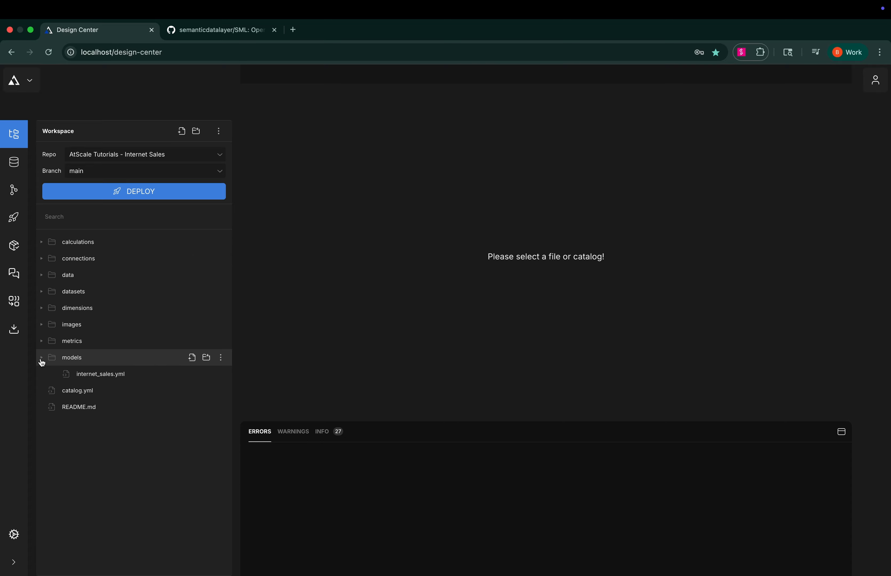
left_click(91, 376)
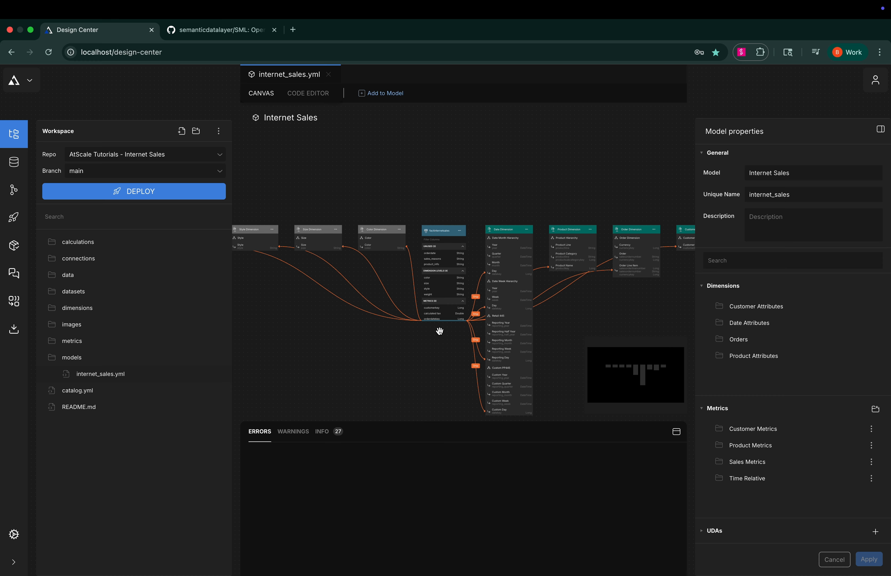
left_click(709, 339)
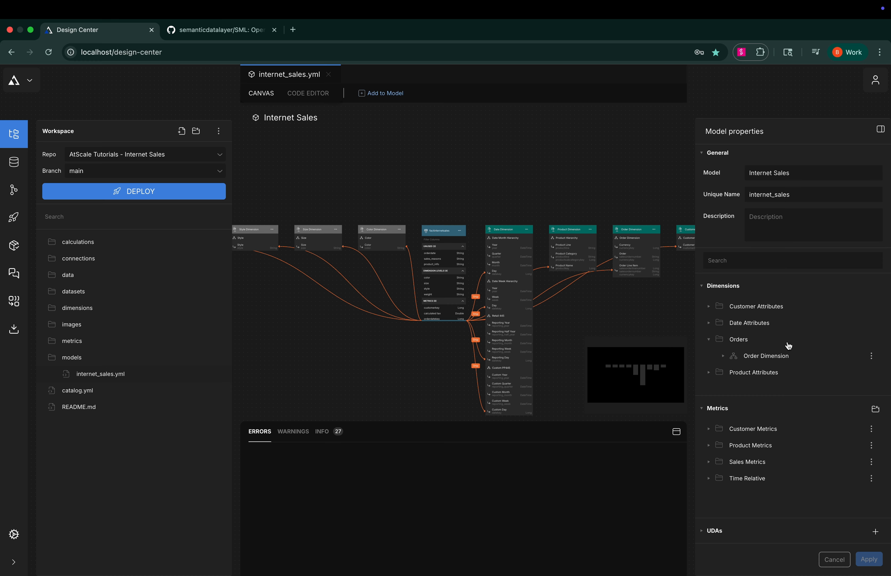
Hide the model properties and the error list, and enlarge the Internet Sales model diagram.
left_click(881, 132)
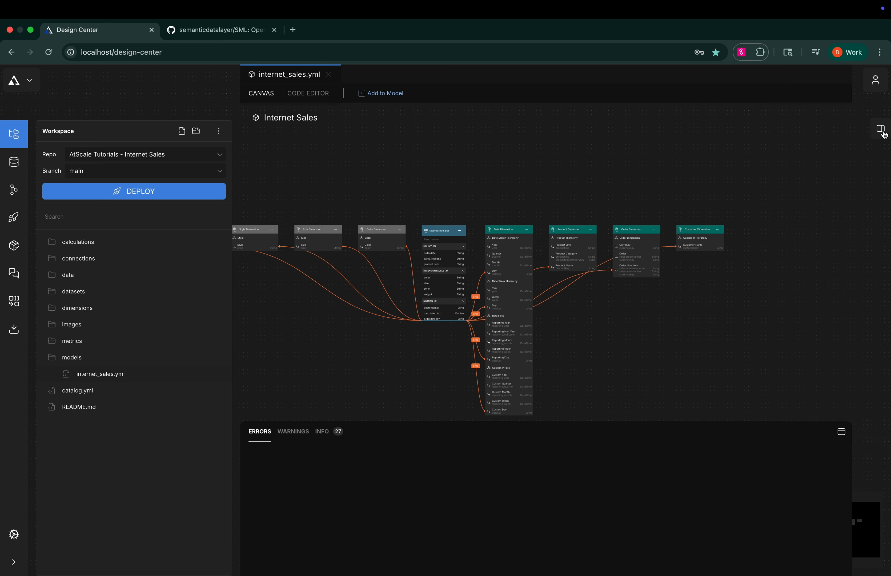
left_click(846, 434)
left_click_drag(378, 343, 396, 346)
scroll(483, 338, "up", 5)
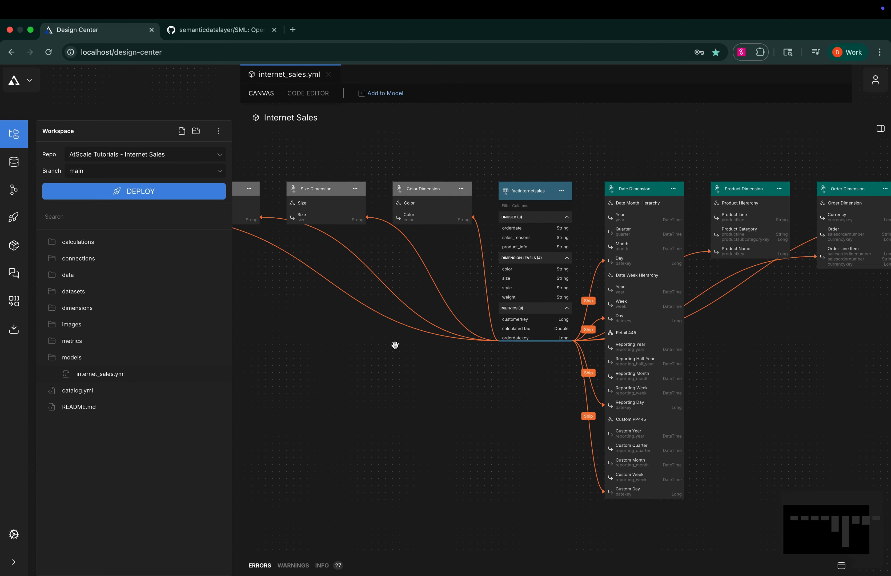
Review the SML code behind the Internet Sales model, and return to its diagram.
left_click(299, 93)
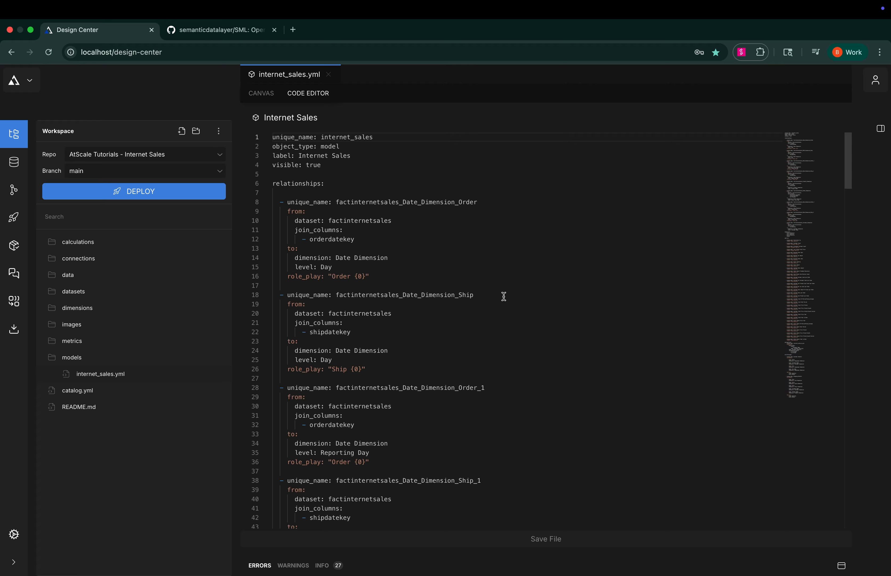
scroll(517, 298, "down", 10)
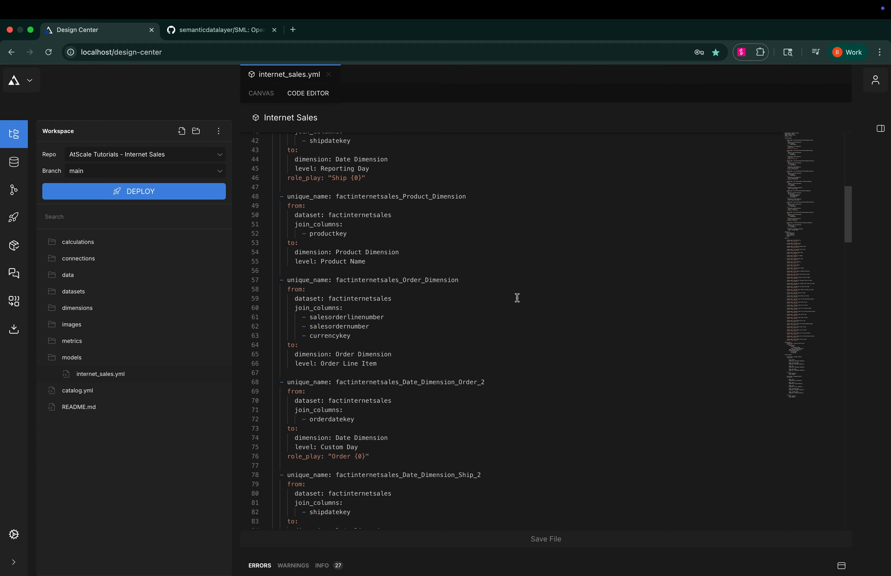
scroll(517, 298, "down", 12)
scroll(517, 298, "up", 20)
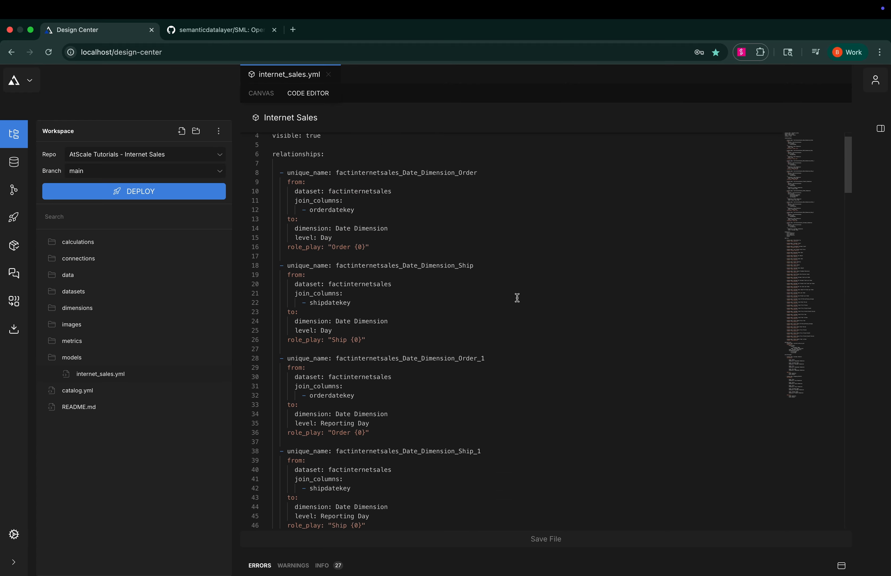
scroll(517, 298, "up", 2)
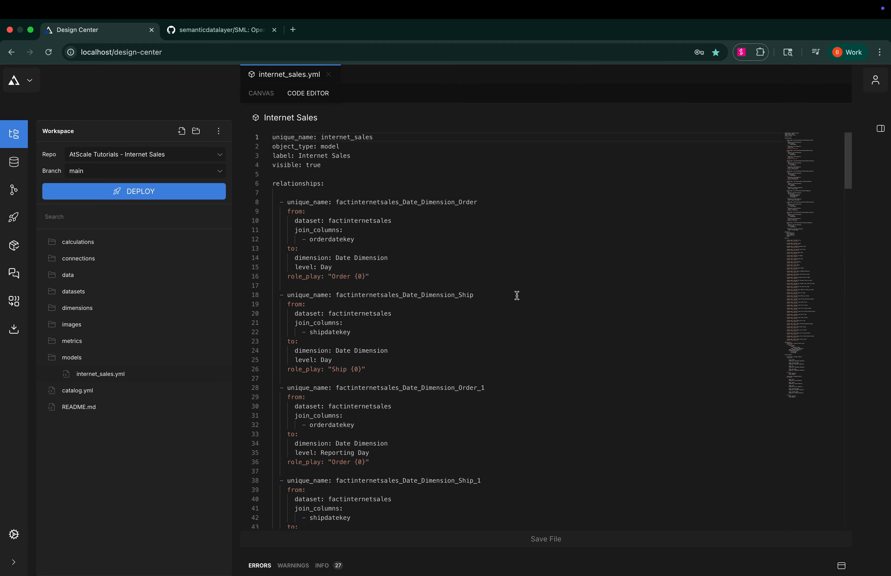
left_click(262, 94)
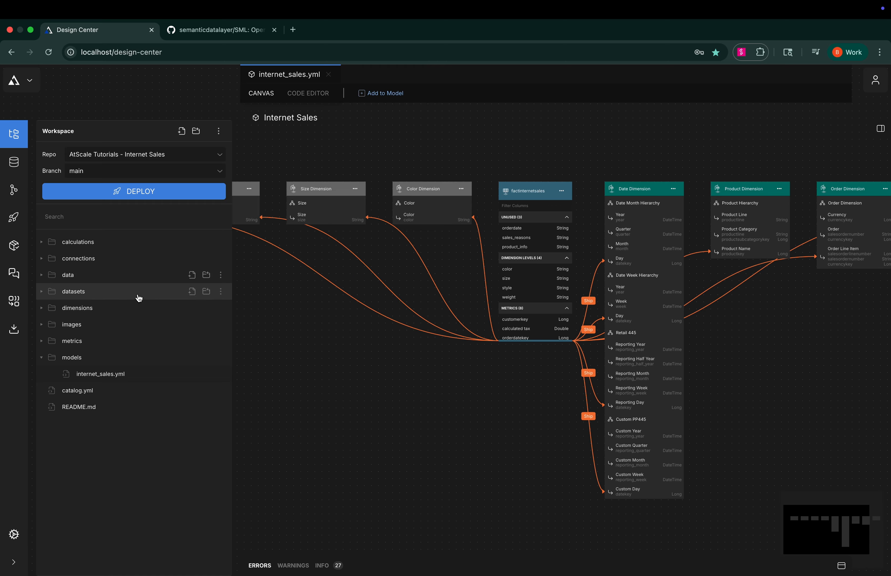
Open Connection - Internet Sales.yml, and expand the Postgres datasource to list the schemas of the atscale_tutorial_data database.
left_click(42, 259)
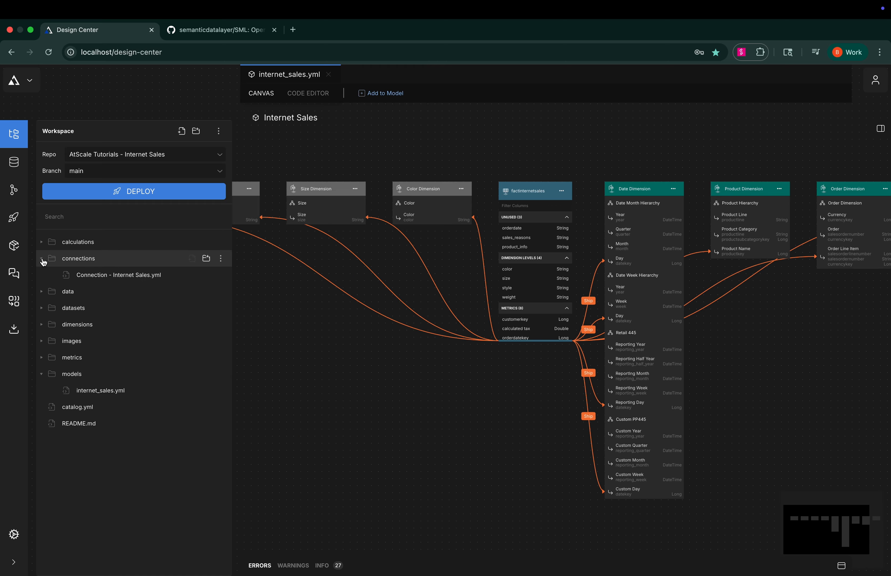
left_click(107, 280)
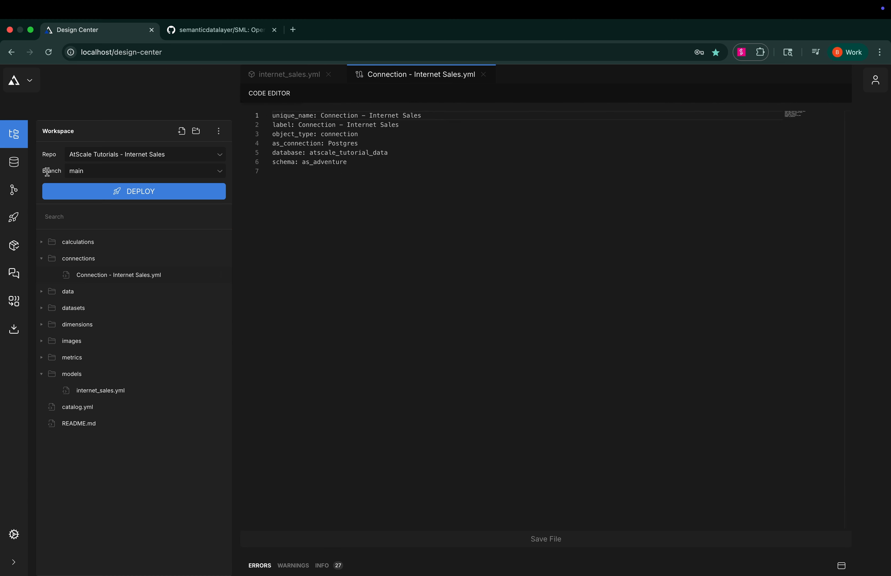
left_click(15, 167)
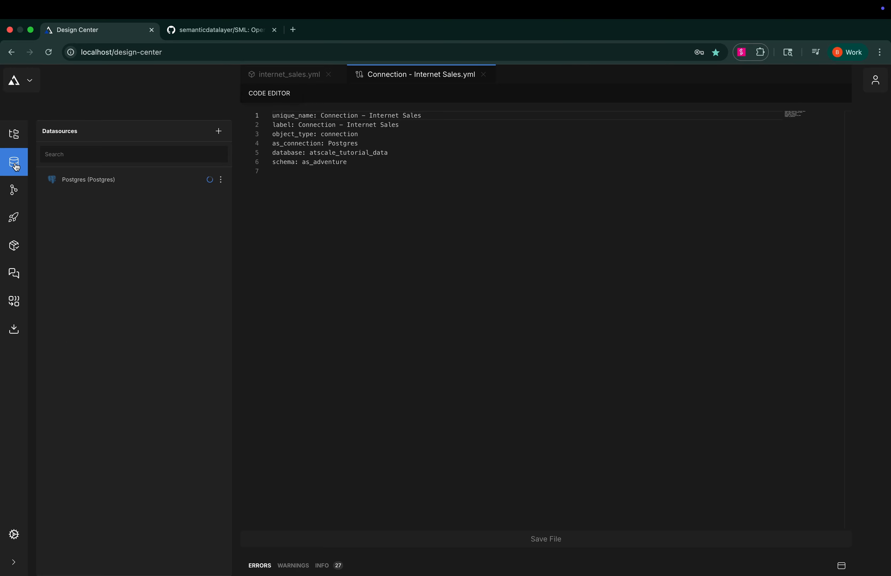
left_click(44, 182)
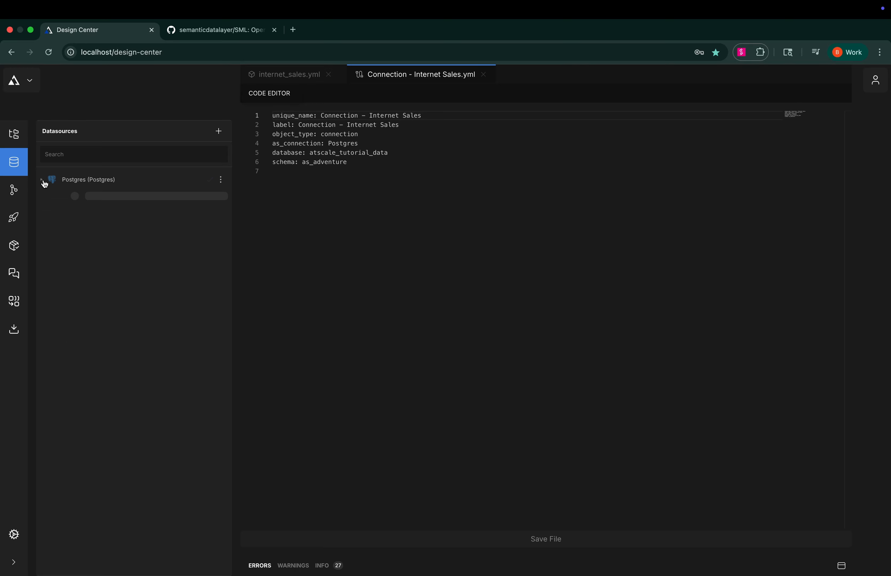
left_click(57, 197)
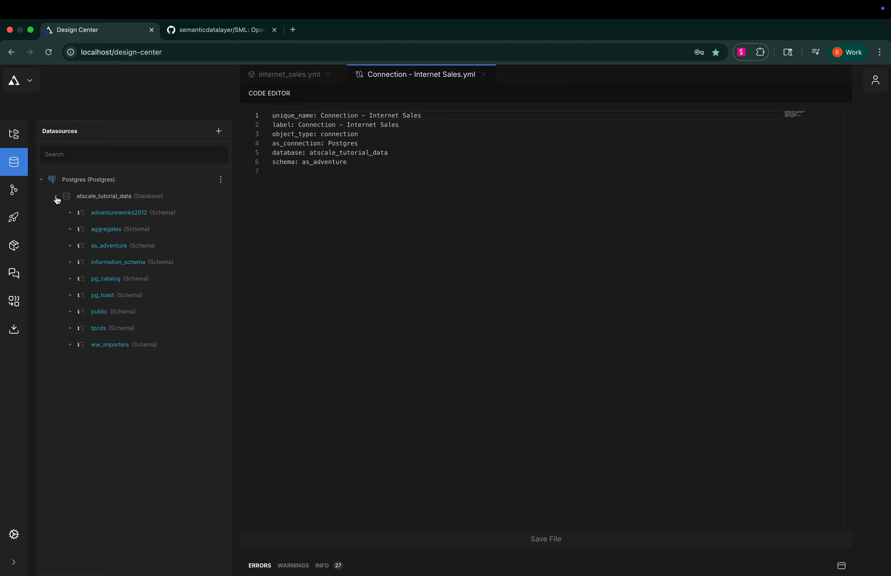
Return to the workspace files, open factinternetsales.yml from the datasets folder, and review its column definitions.
left_click(18, 136)
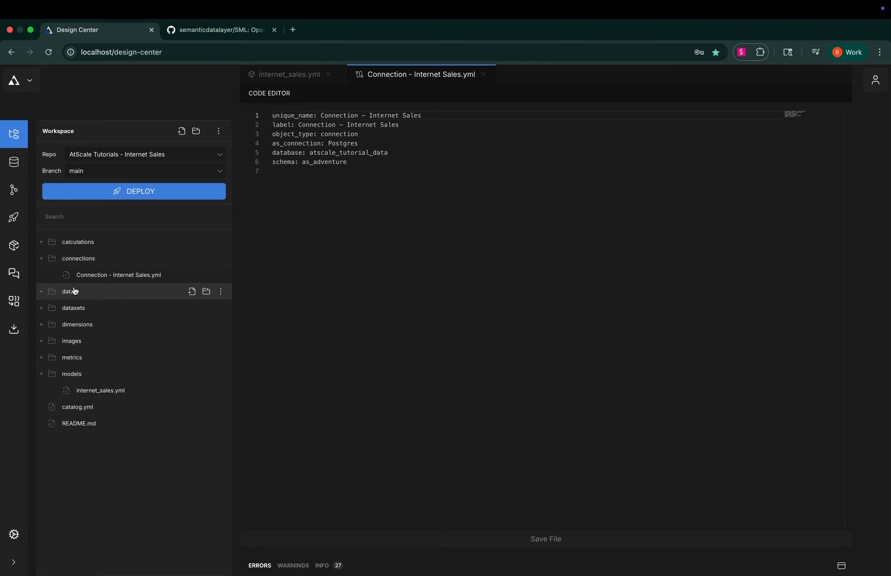
left_click(42, 309)
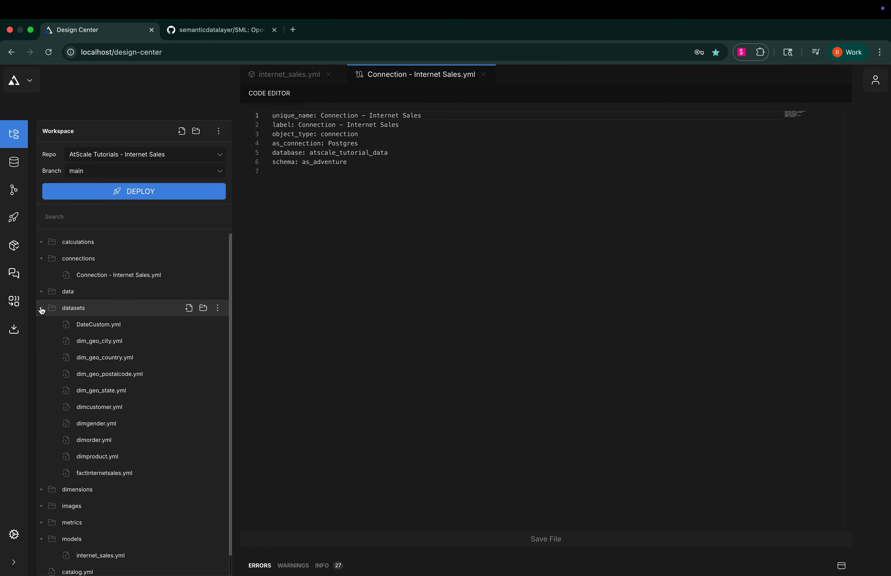
left_click(99, 474)
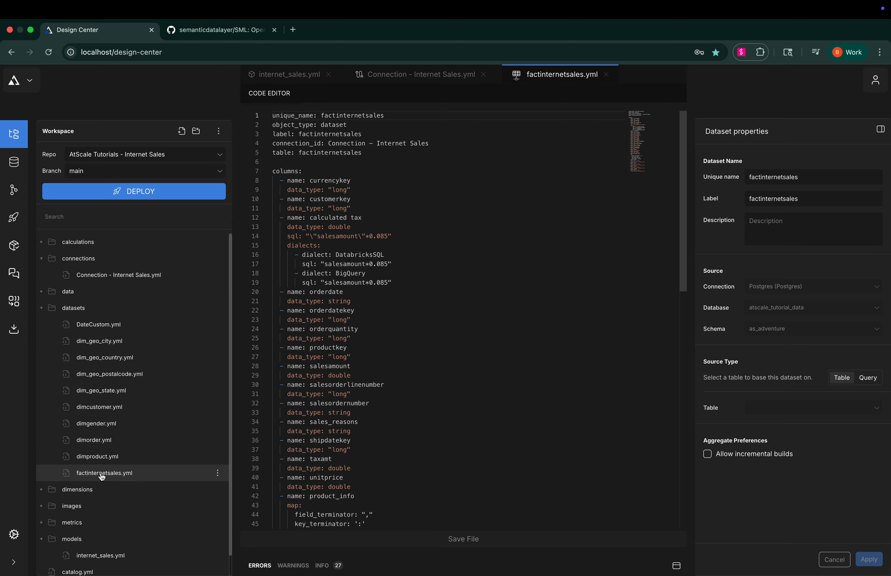
scroll(416, 413, "down", 5)
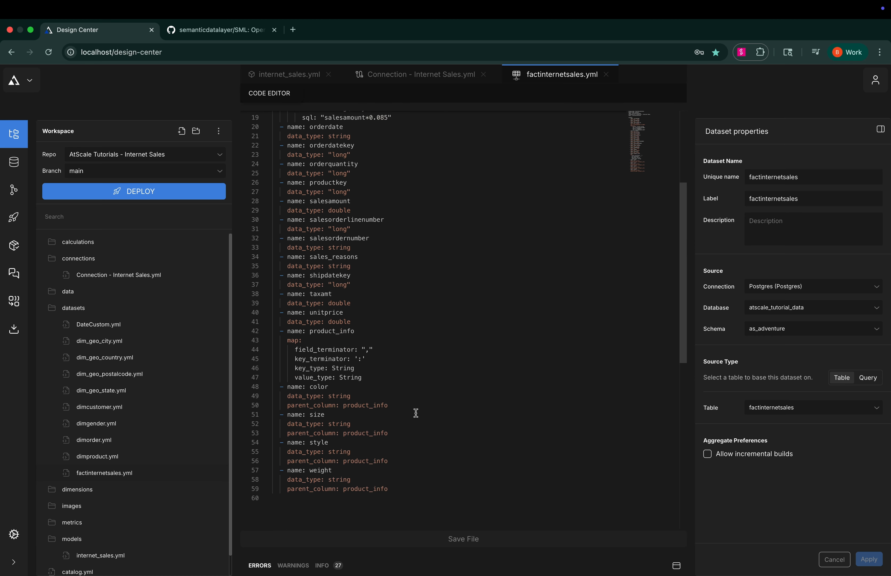
Open Customer Count.yml from the metrics folder, and Gender Dimension.yml from the dimensions folder.
scroll(99, 481, "down", 1)
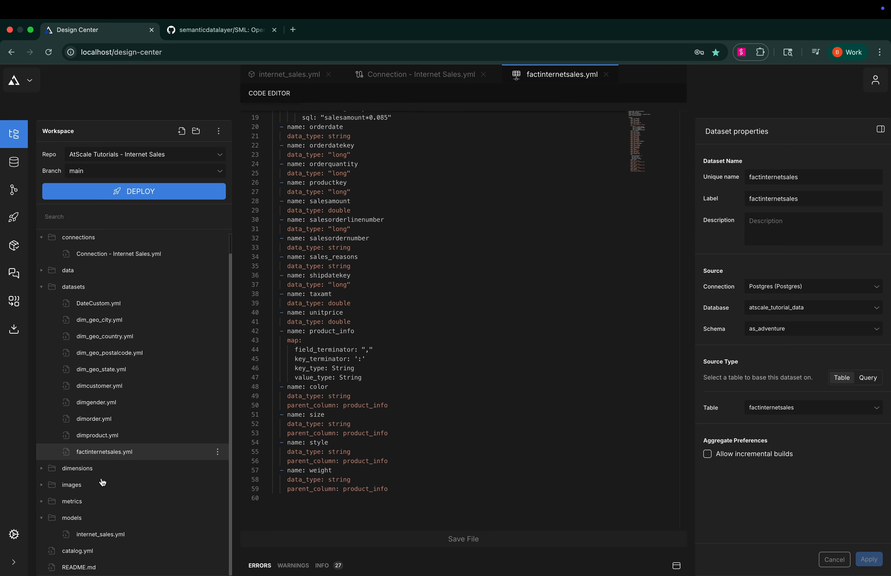
left_click(43, 502)
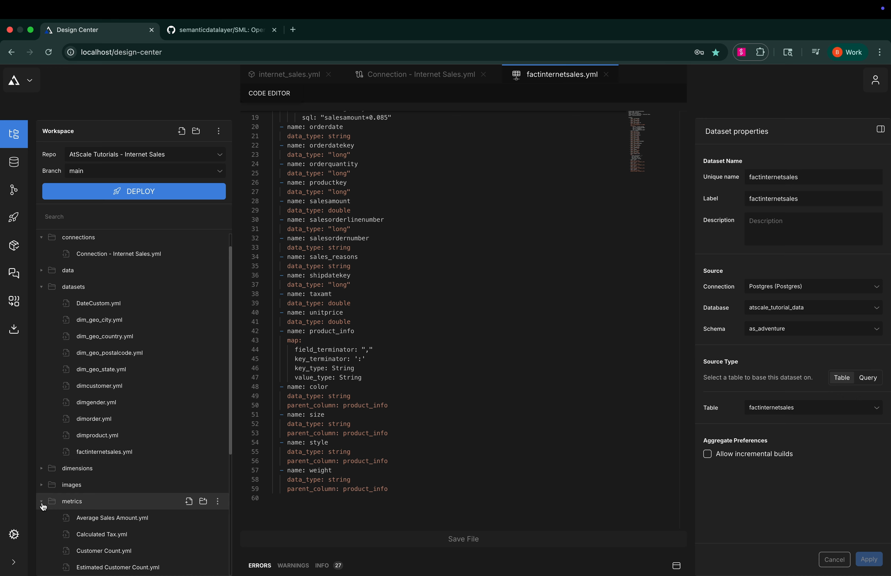
scroll(45, 503, "down", 5)
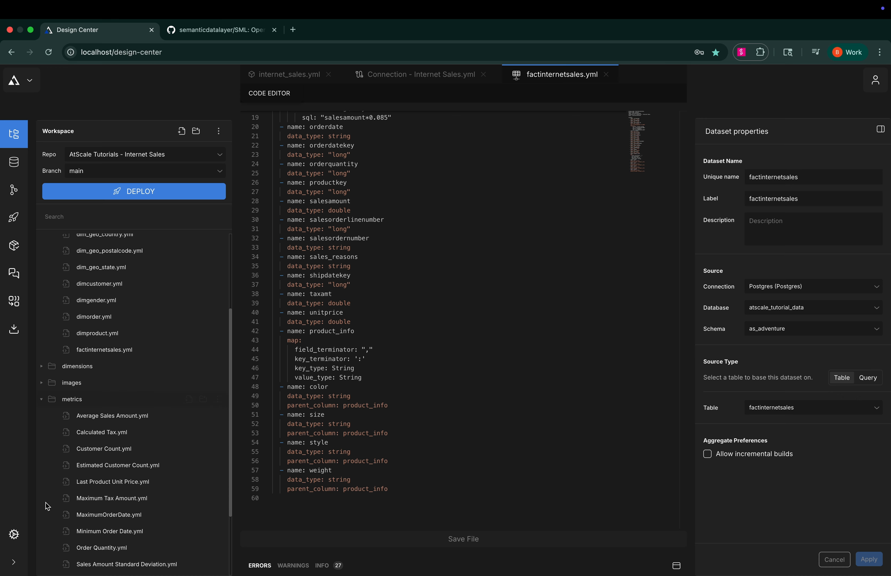
left_click(94, 453)
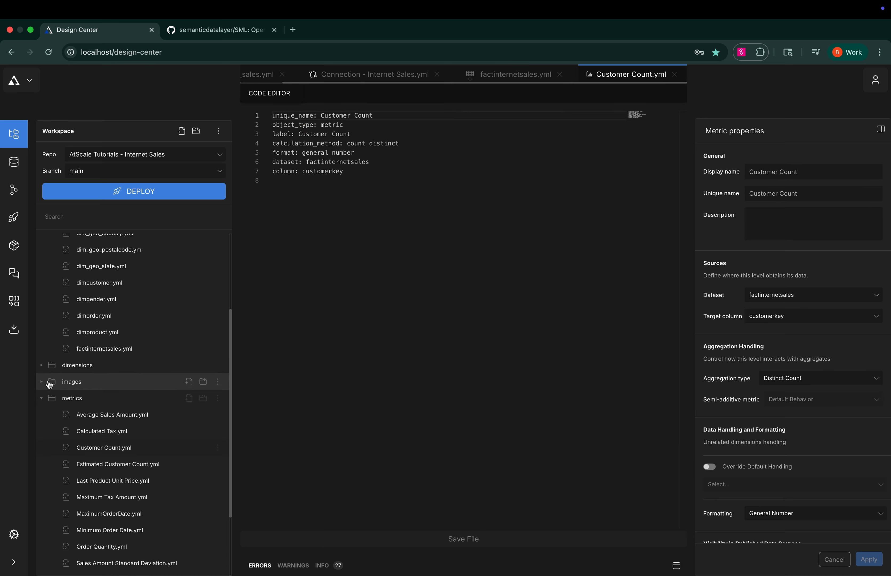
left_click(42, 367)
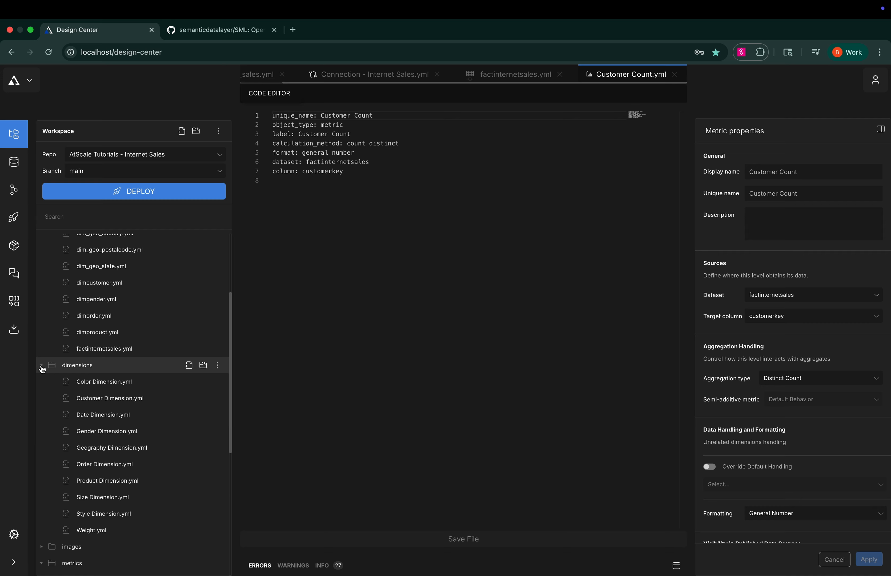
left_click(106, 432)
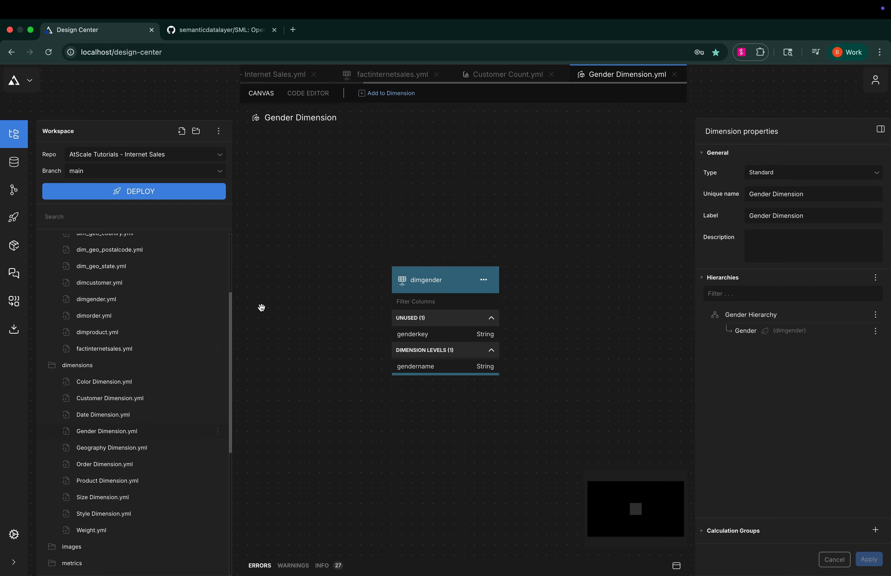
Close the open connection, dataset, metric and dimension files, keeping only internet_sales.yml open.
left_click(437, 74)
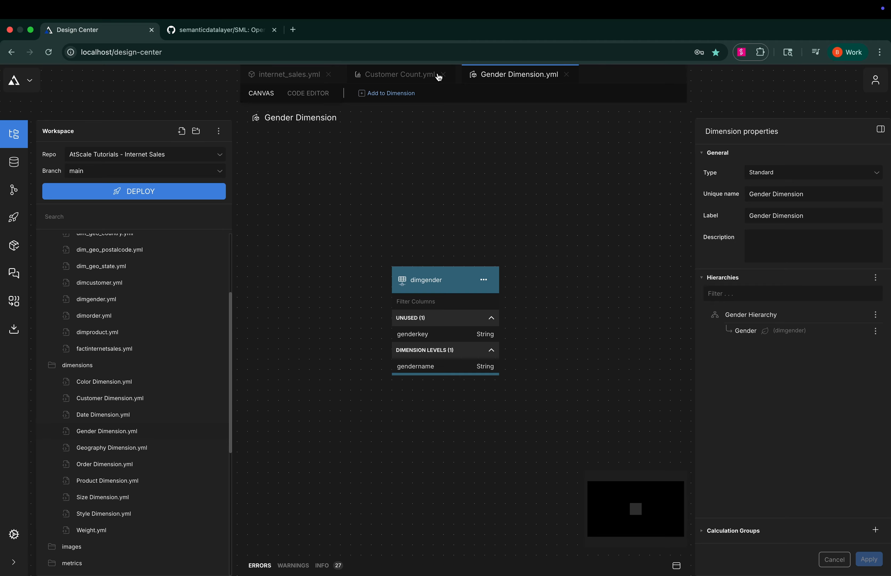
left_click(443, 75)
left_click(449, 76)
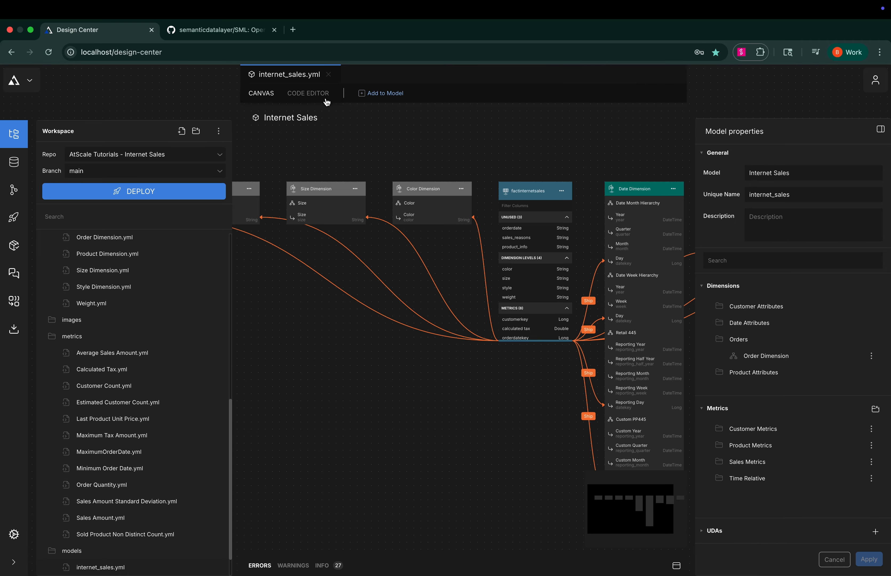
Open the Product Dimension from the Internet Sales diagram to view its levels, and return to the model.
left_click_drag(544, 158, 259, 158)
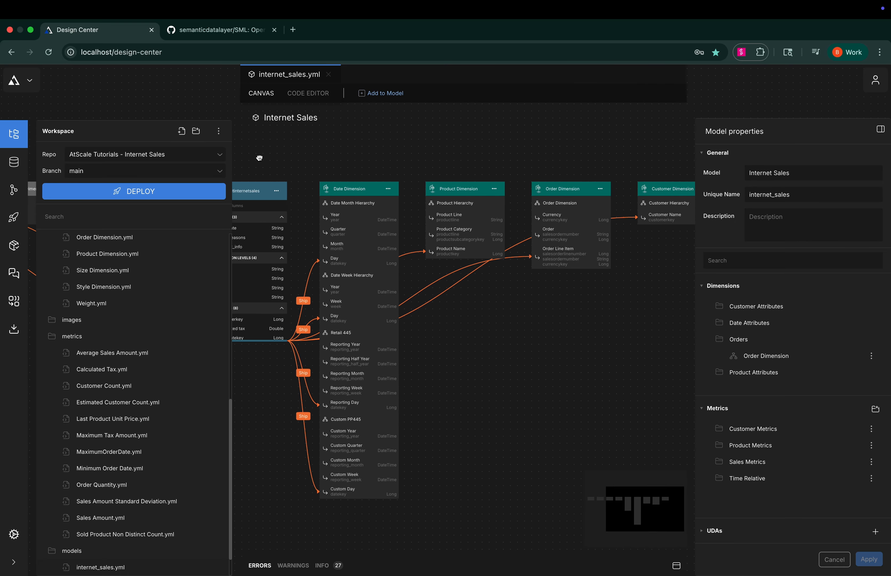
double_click(453, 188)
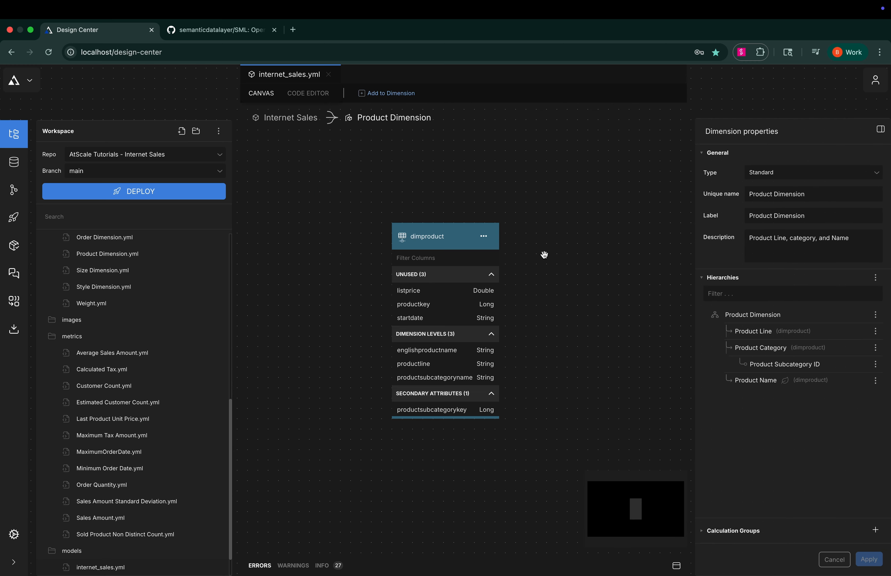
left_click(287, 122)
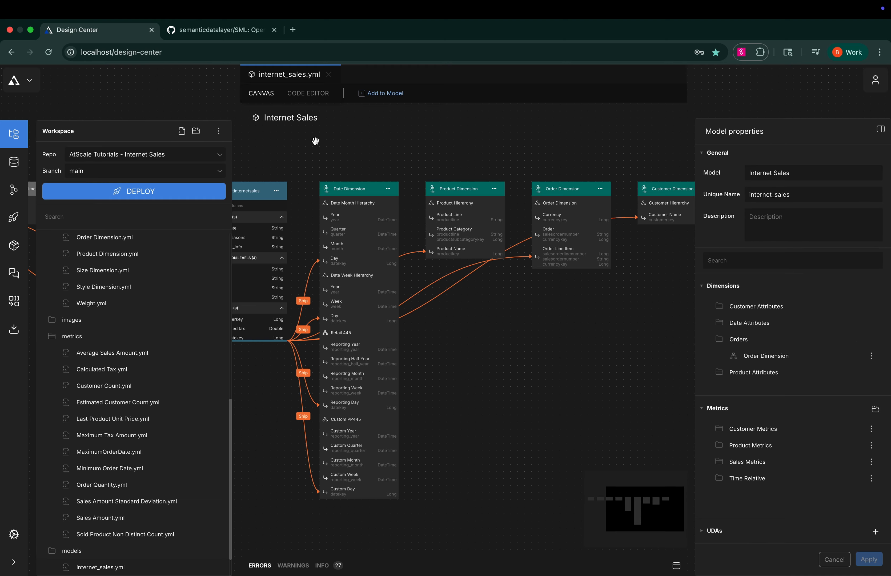
Select the Date Dimension in the diagram, review its hierarchies down to Custom Day, and clear the selection.
left_click(500, 197)
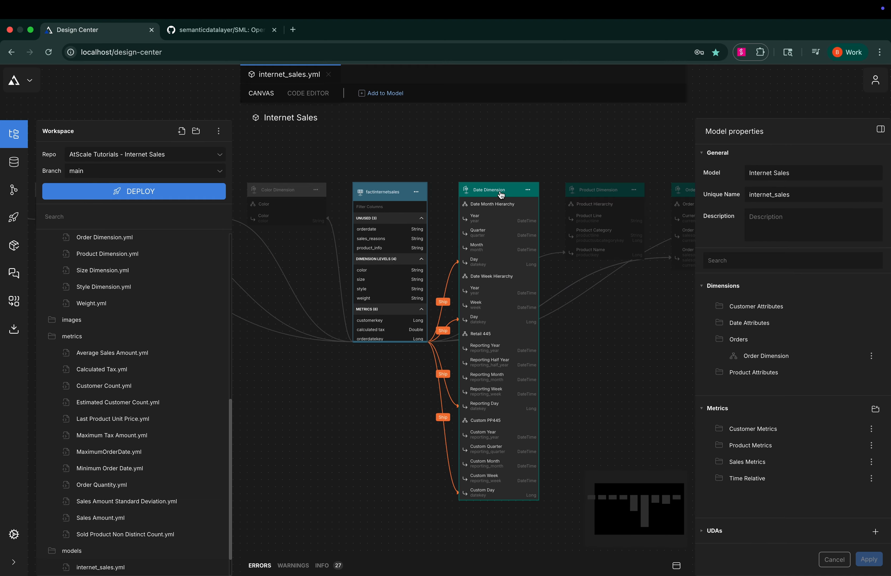
scroll(852, 382, "down", 5)
scroll(853, 383, "down", 10)
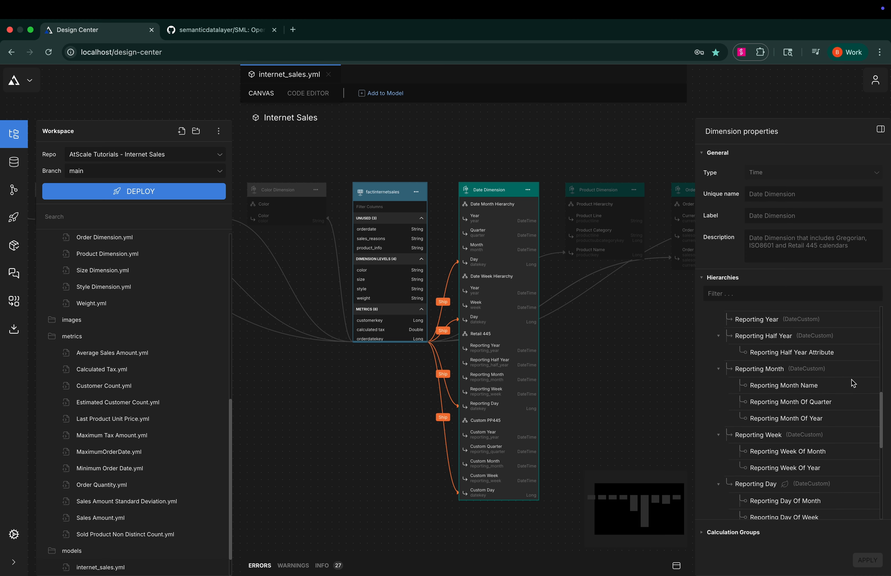
scroll(853, 382, "down", 3)
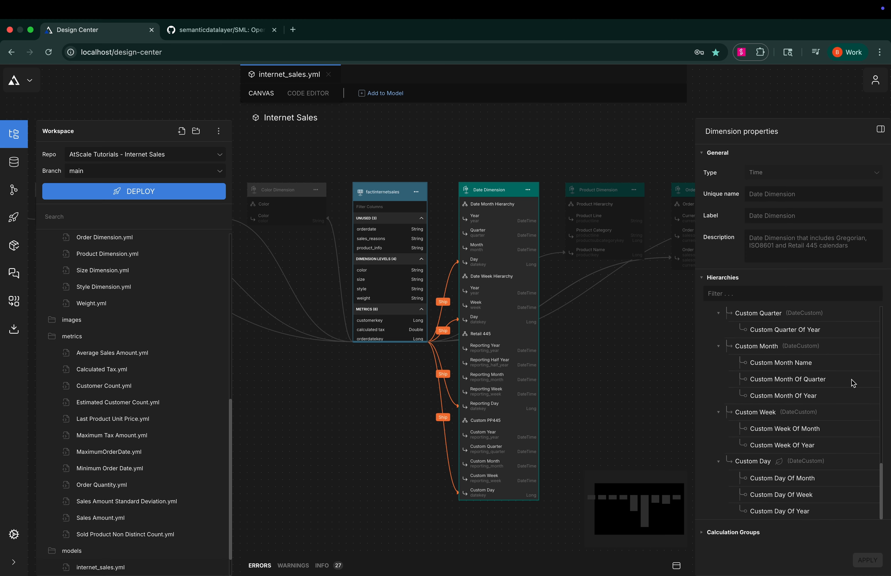
left_click(370, 375)
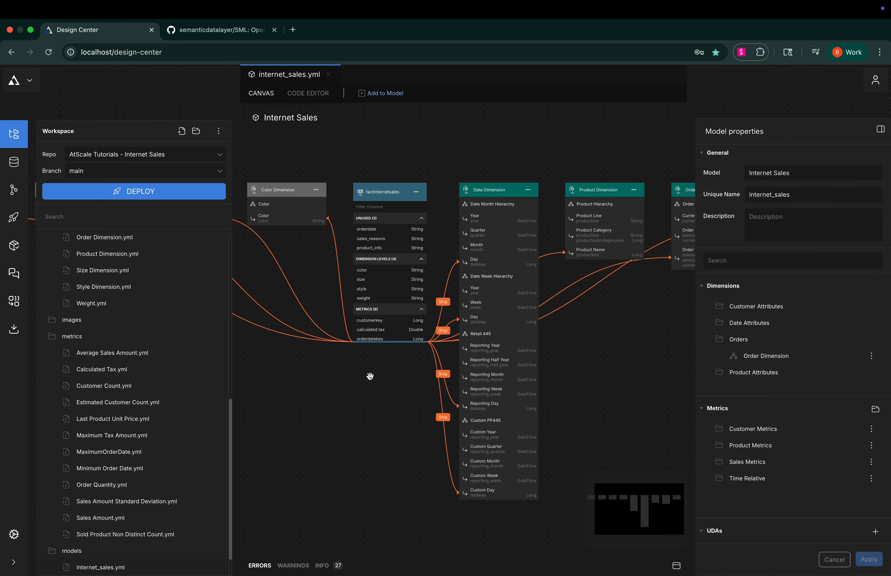
scroll(374, 376, "down", 5)
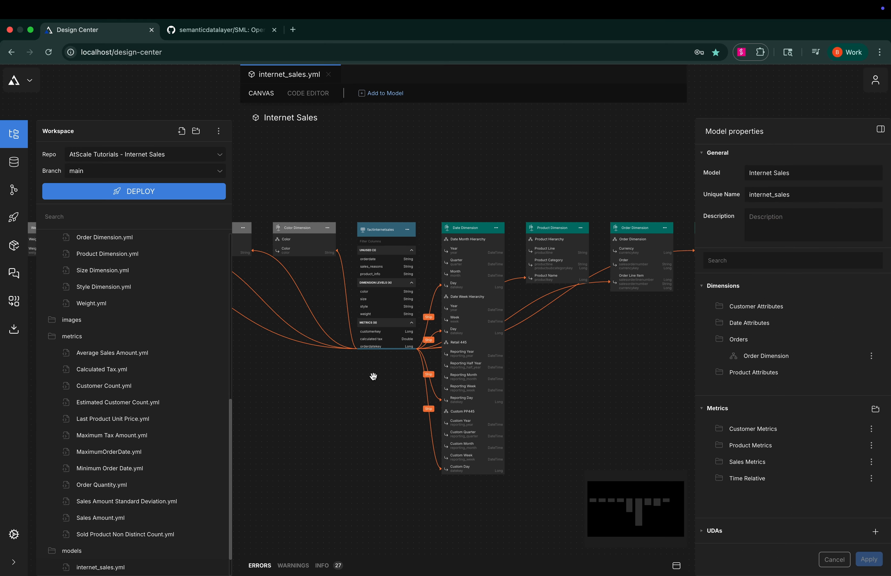
left_click_drag(373, 376, 461, 344)
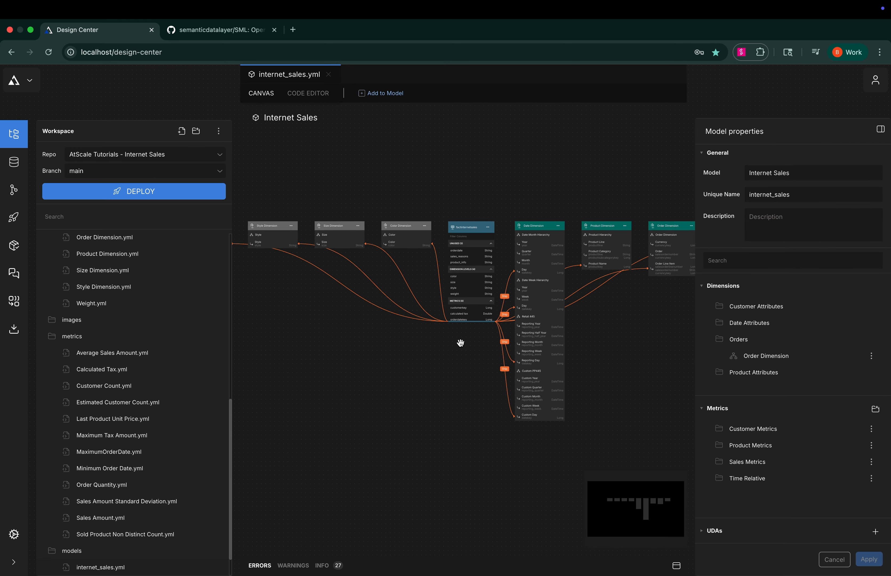
Collapse the datasets, connections, dimensions and metrics folders in the workspace file tree.
scroll(123, 339, "up", 10)
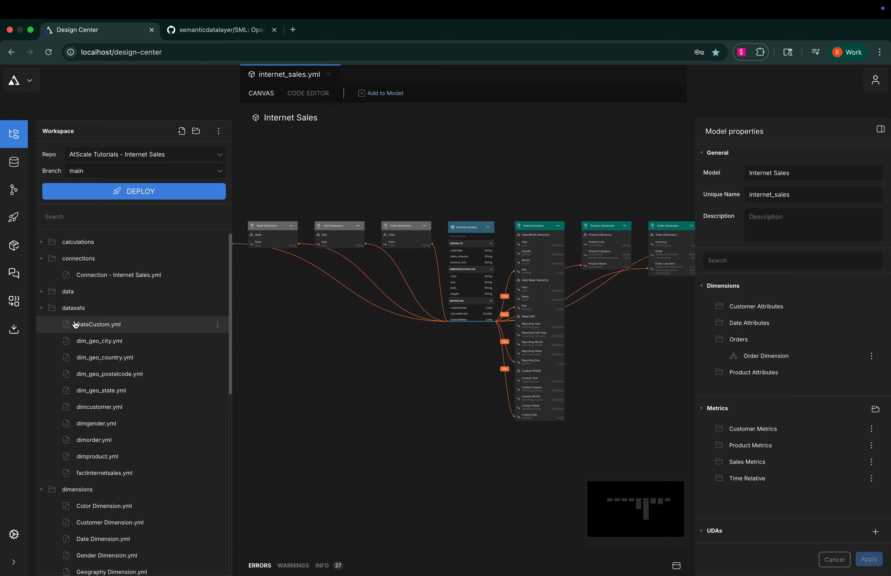
left_click(42, 308)
left_click(42, 259)
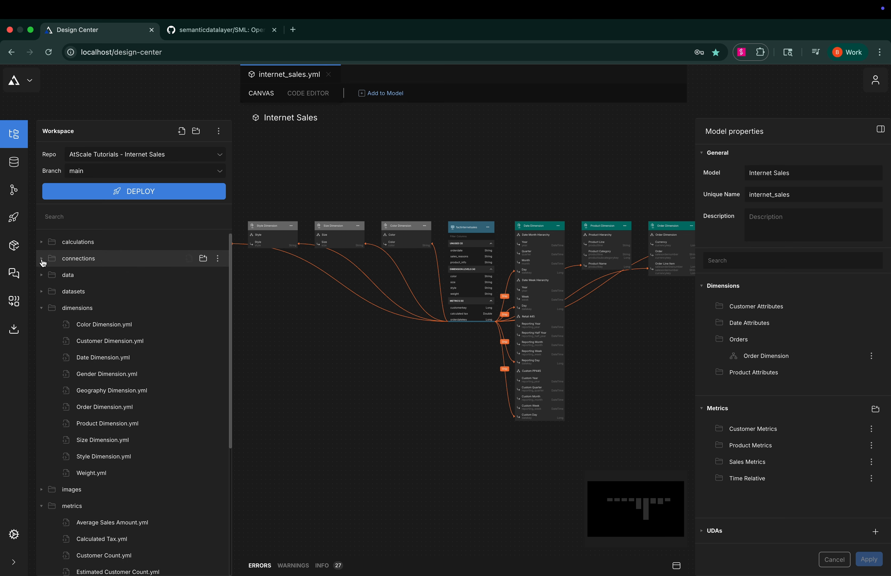
left_click(39, 308)
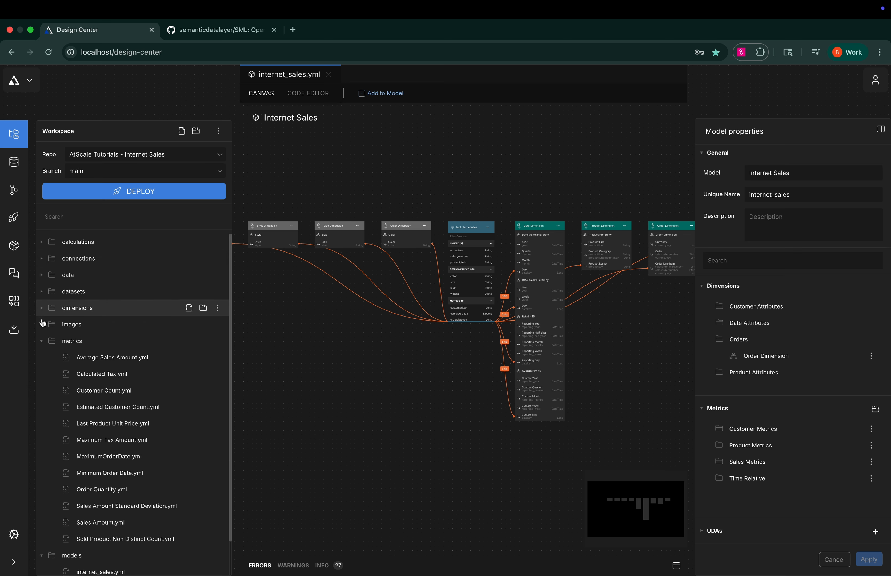
left_click(41, 341)
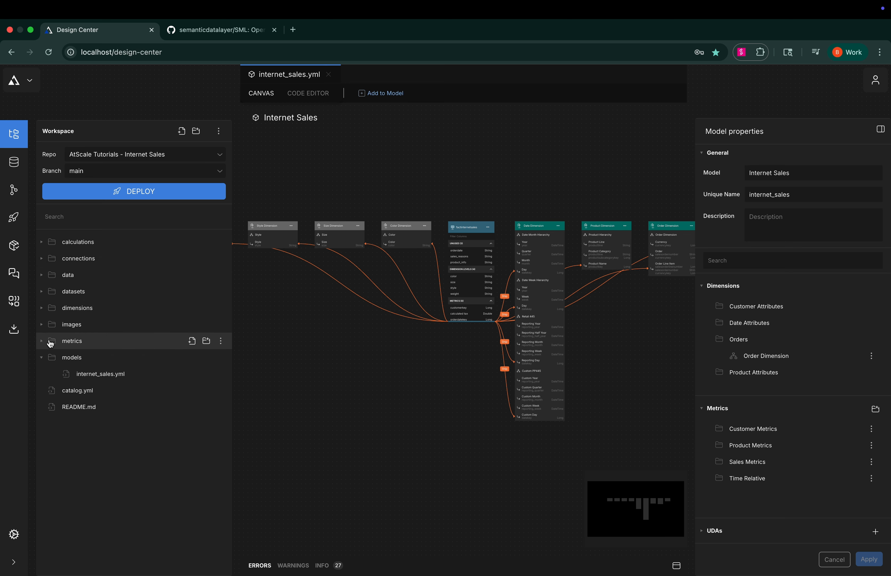
Check the repository's available branches, keep main selected, and deploy the Internet Sales catalog.
left_click(221, 171)
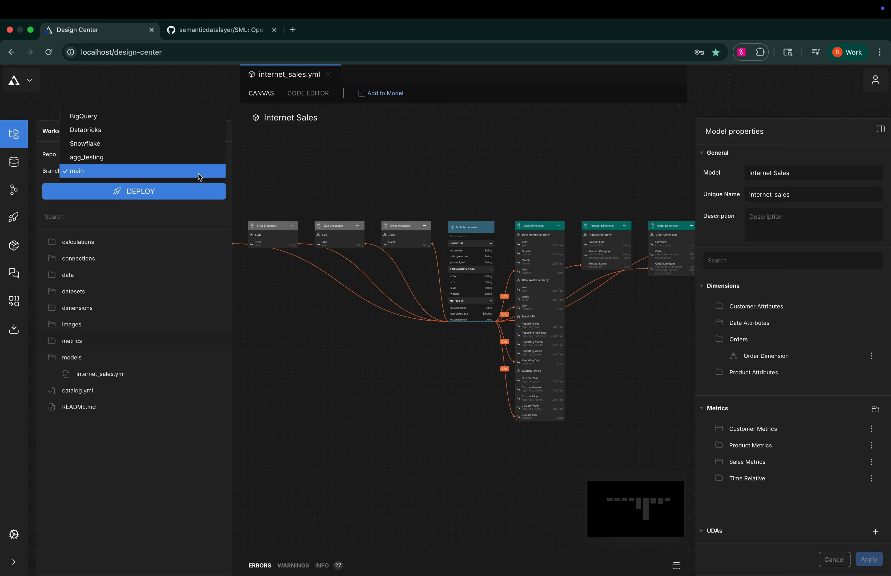
left_click(152, 222)
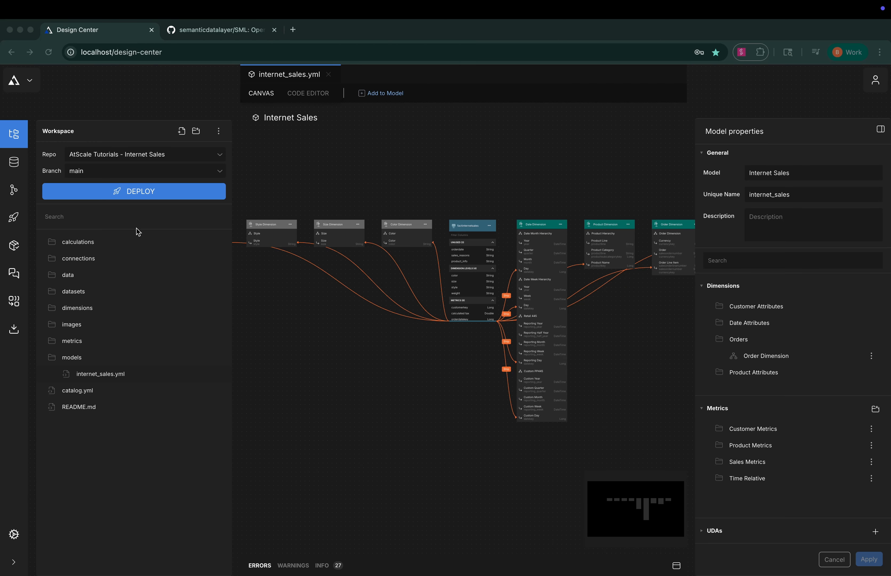
left_click(13, 219)
left_click(202, 559)
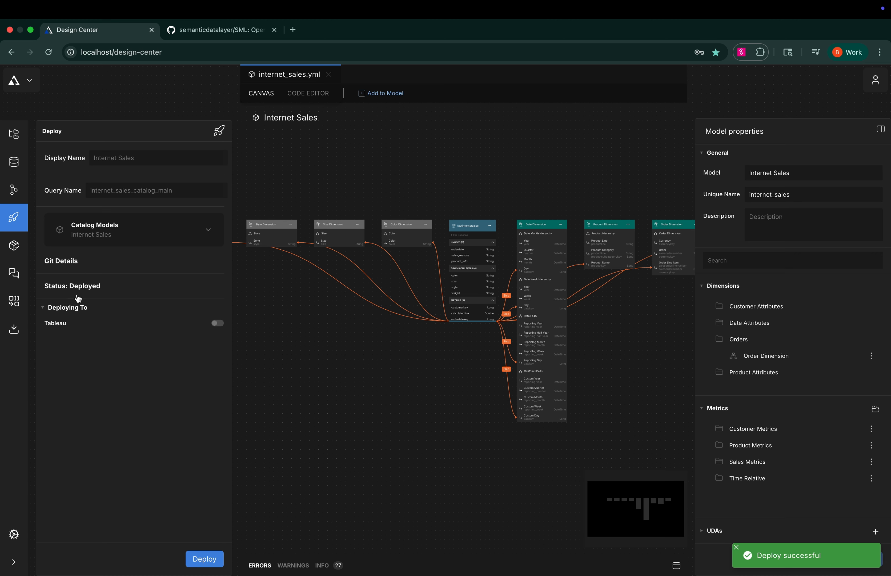
Open the connection settings of the deployed internet_sales_catalog_main catalog, and generate an XMLA token for the account.
left_click(21, 250)
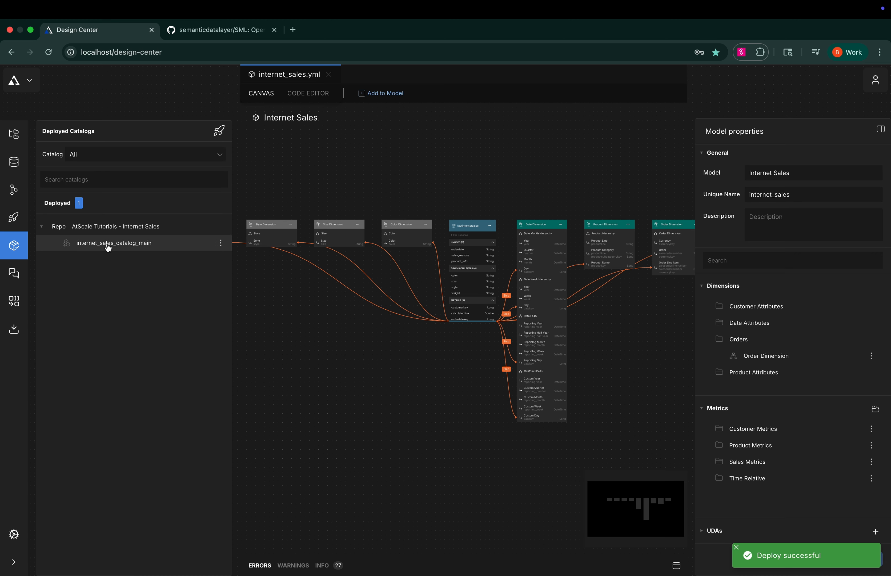
left_click(116, 247)
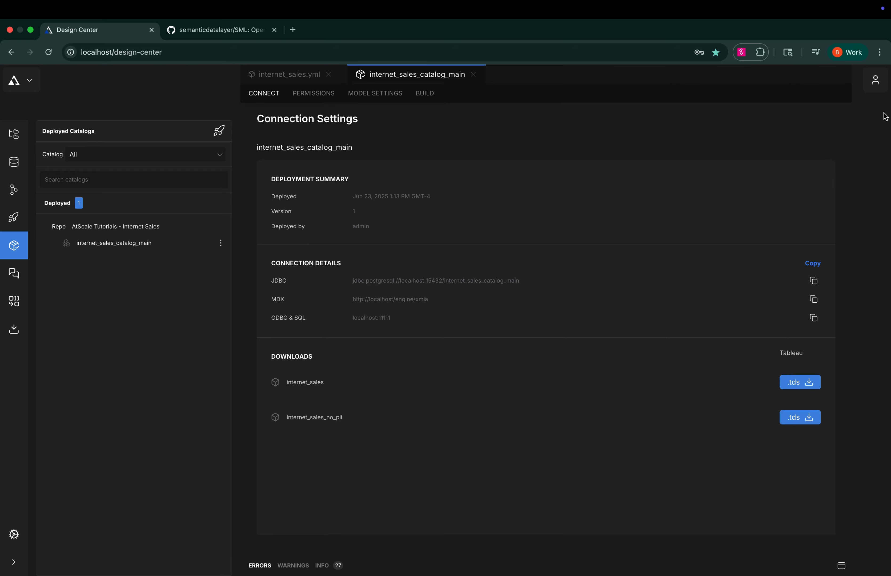
left_click(876, 84)
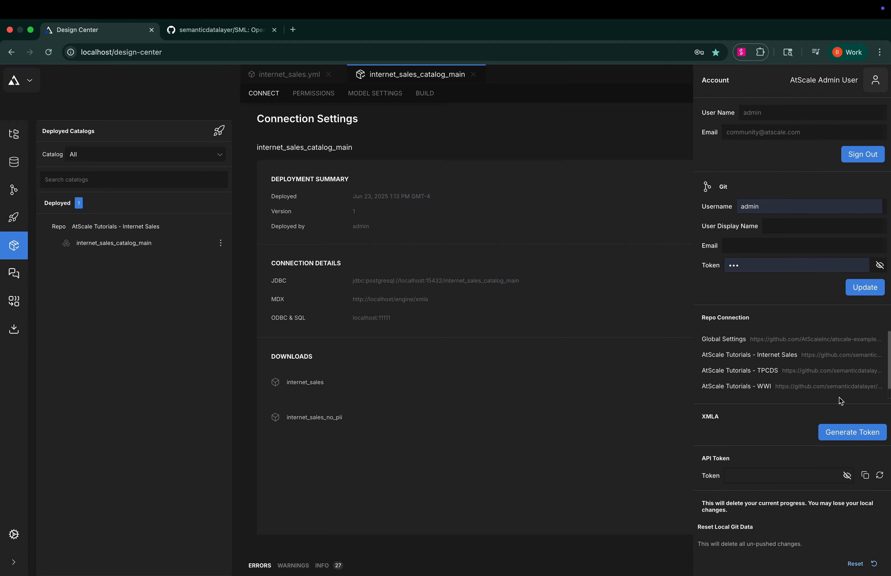
left_click(854, 435)
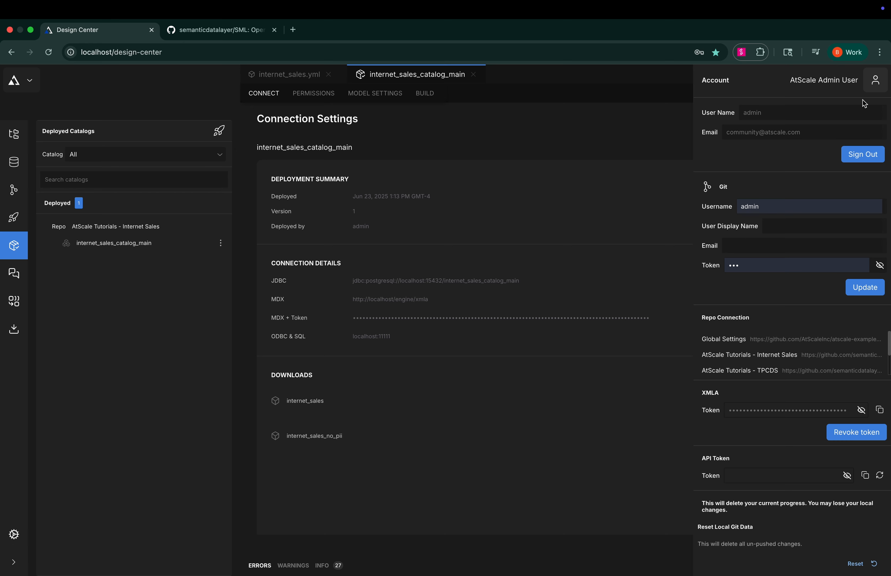
left_click(873, 87)
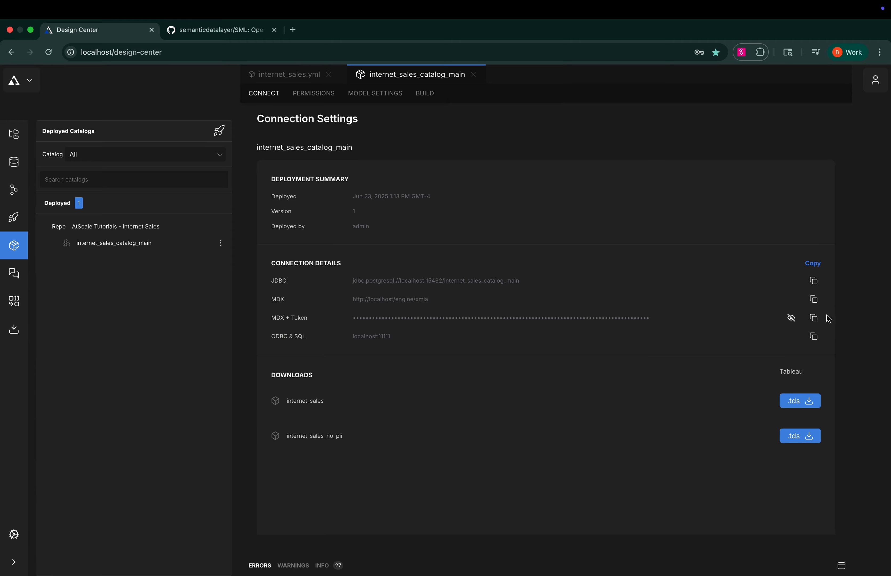
Copy the MDX + Token connection string from the catalog's connection details.
left_click(815, 319)
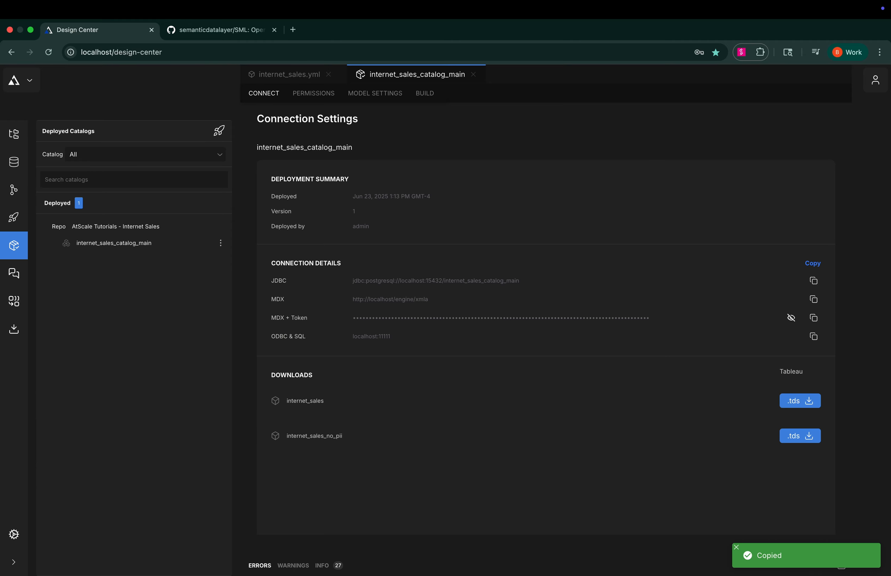
key("super+Tab")
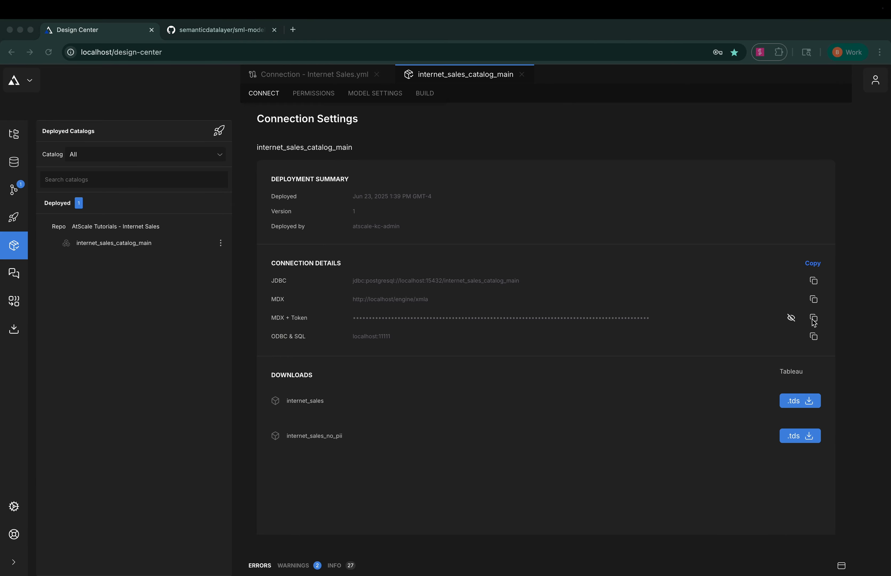
left_click(814, 321)
left_click(815, 321)
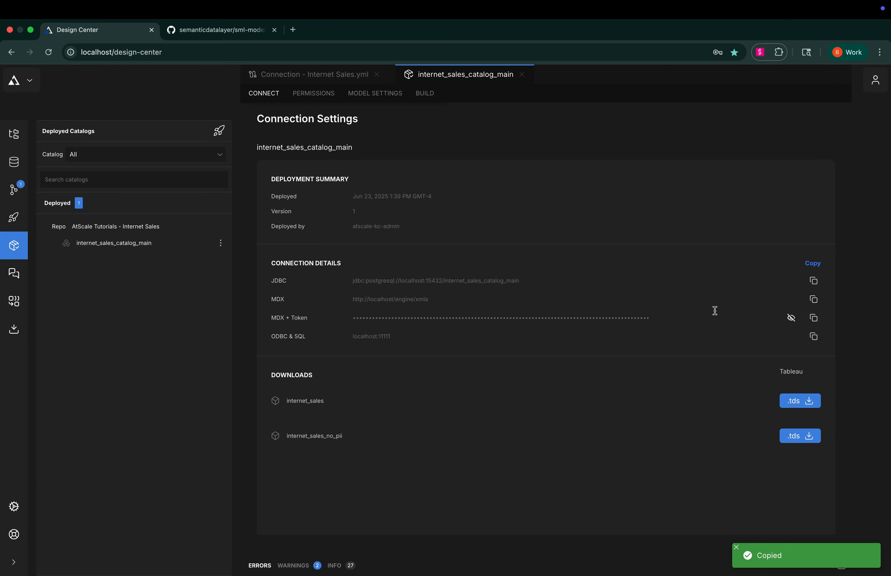
Switch to the Windows desktop, launch Excel, and create a blank workbook.
key("ctrl+Right")
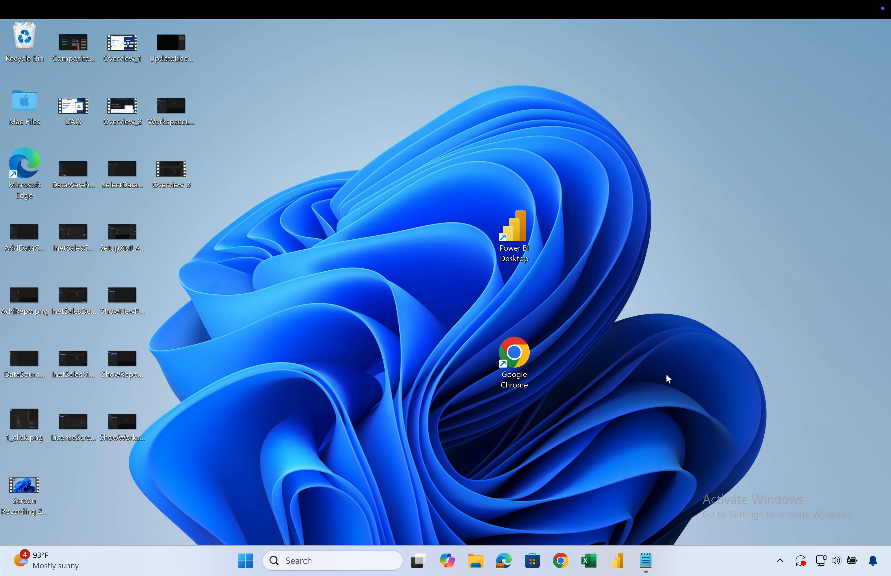
left_click(593, 563)
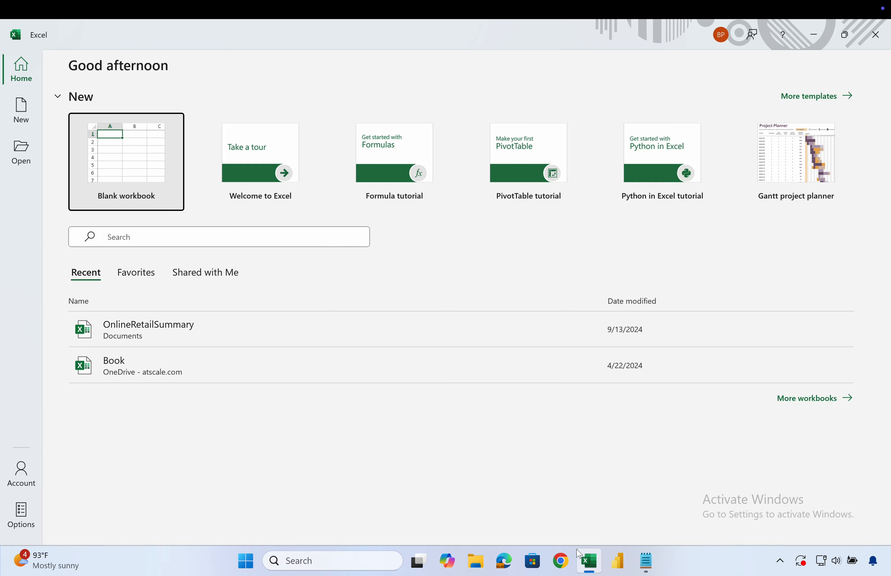
left_click(120, 152)
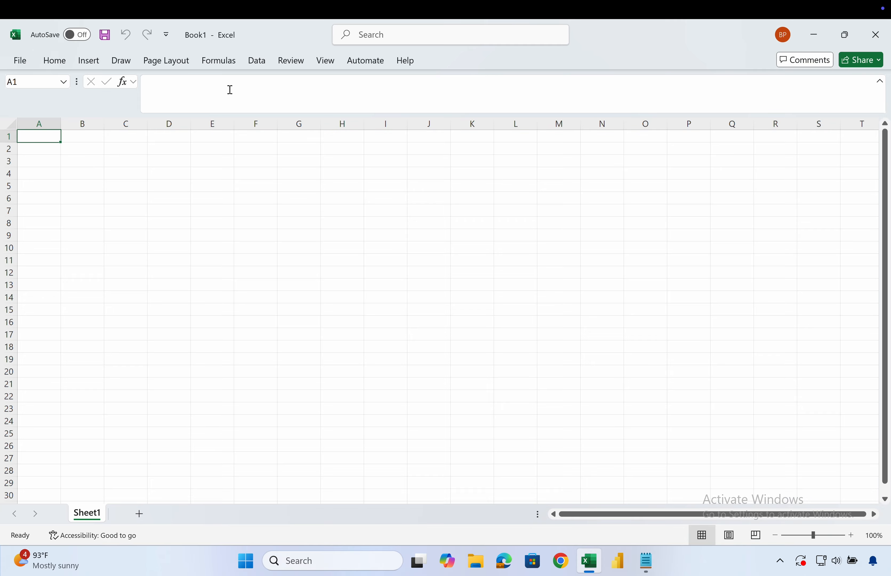
Set up an Analysis Services data connection using the copied token connection string as server name, replacing the host localhost with atscale.
left_click(257, 62)
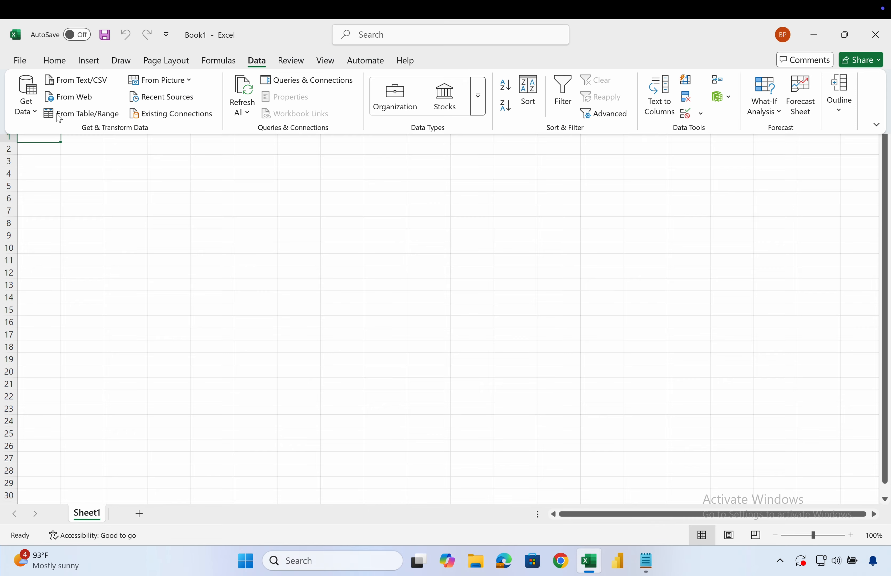
left_click(29, 114)
mouse_move(60, 161)
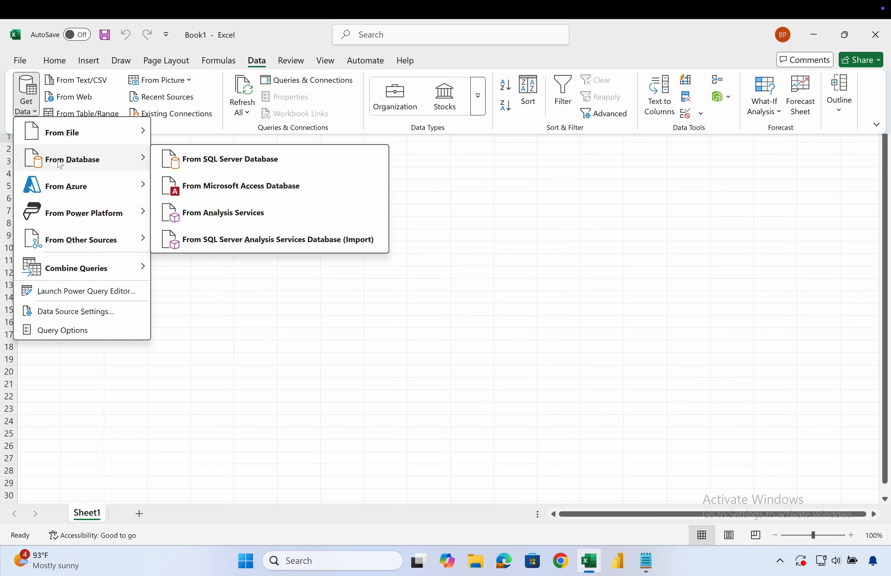
left_click(227, 209)
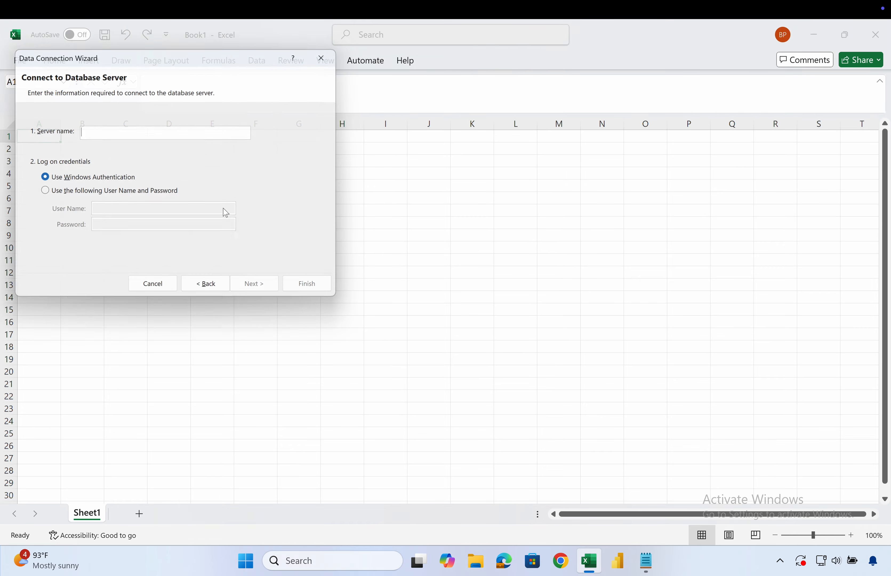
key("ctrl+v")
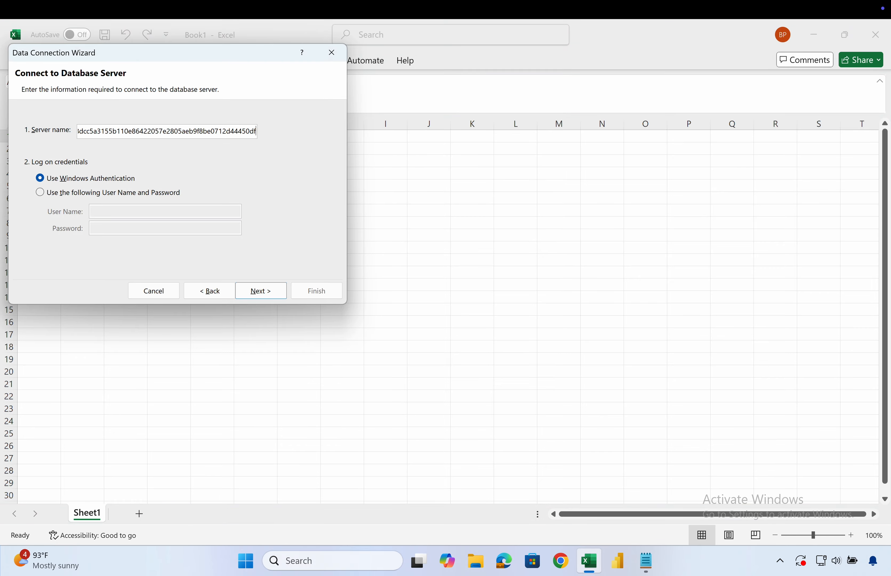
key("Home")
double_click(115, 127)
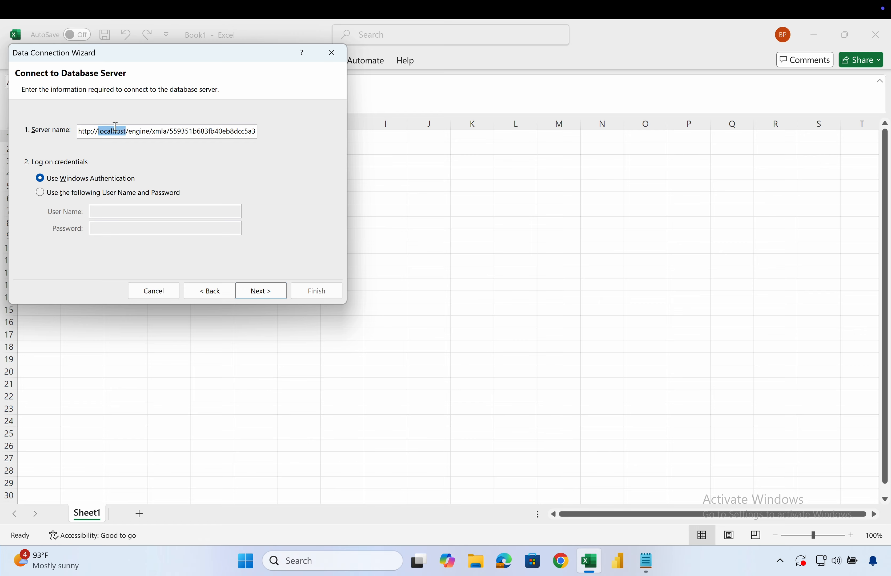
type("atscale")
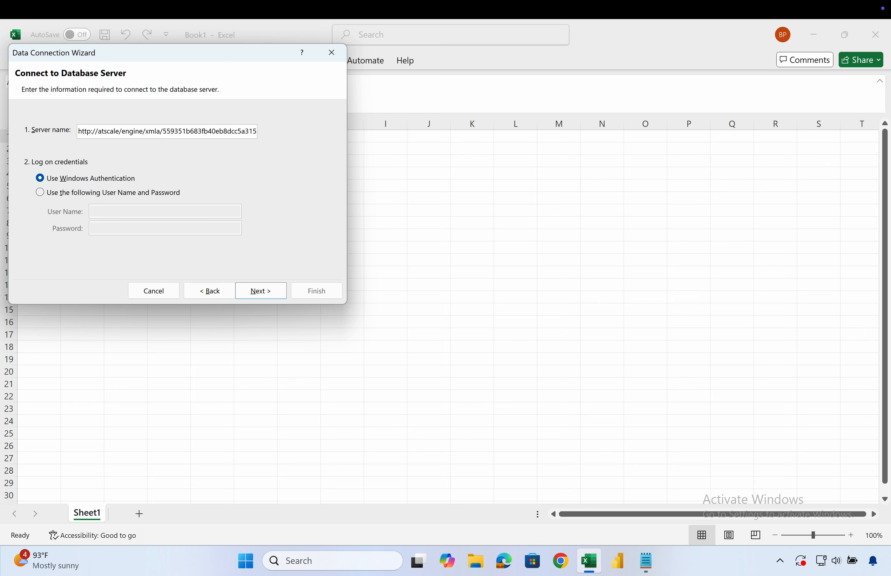
Complete the connection to the internet_sales model and insert its PivotTable at cell A1 of Sheet1.
left_click(256, 288)
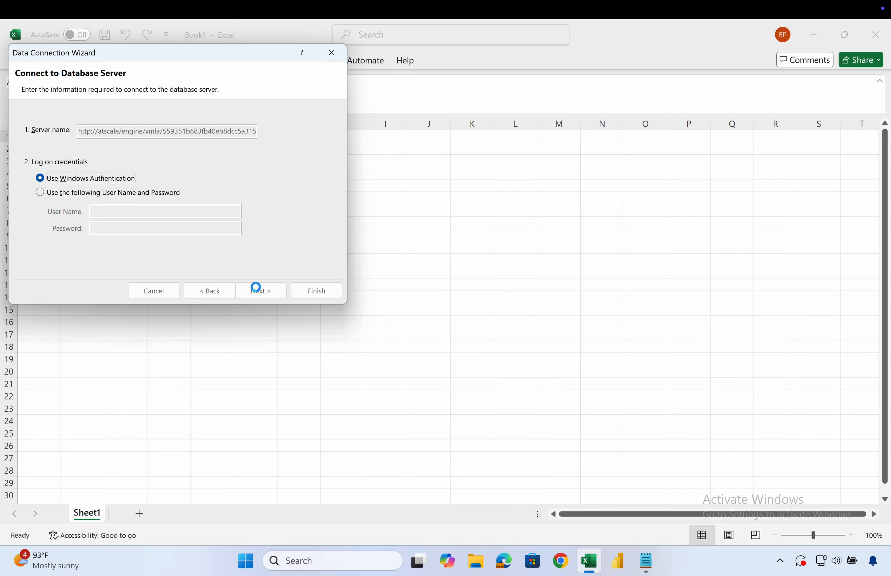
left_click(301, 294)
left_click(179, 259)
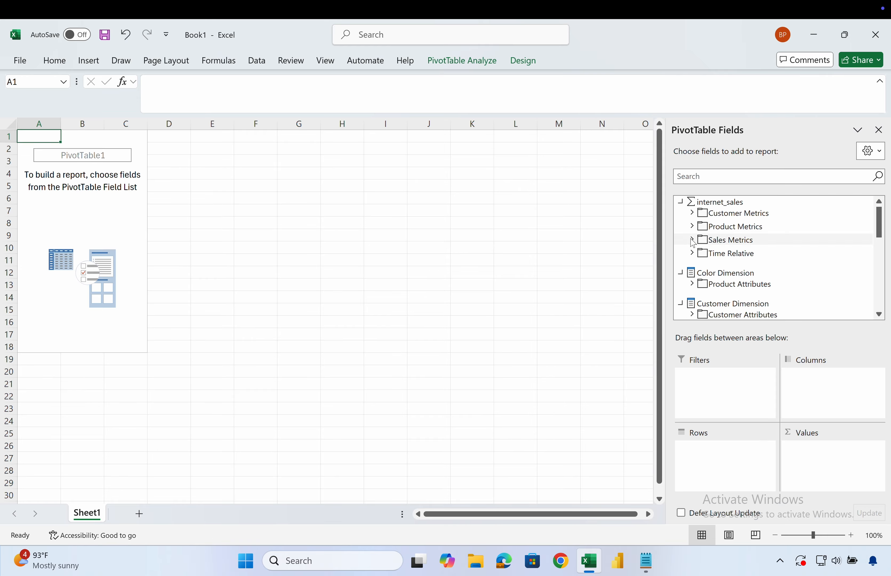
Build the PivotTable with Sales Amount as values and Color and Gender Hierarchy as rows.
left_click(692, 242)
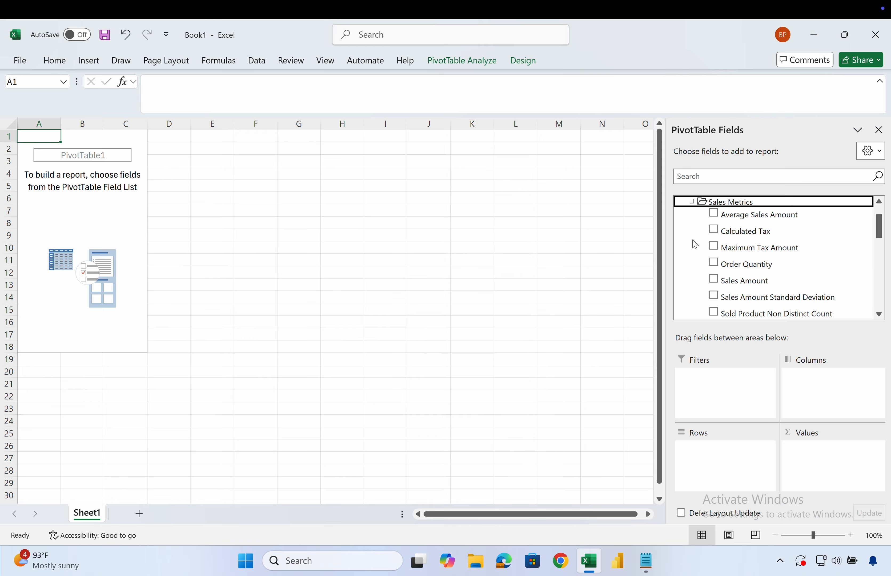
left_click(714, 279)
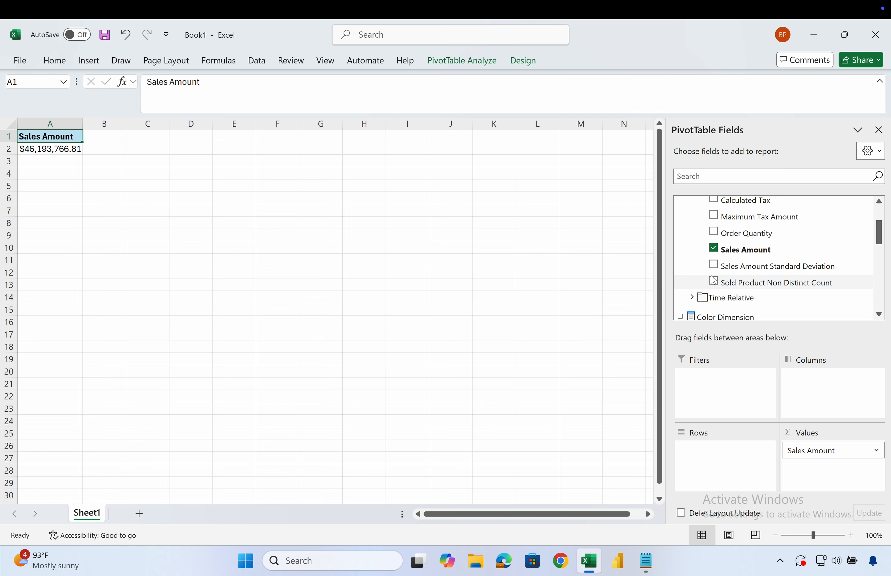
scroll(714, 280, "down", 1)
left_click(748, 296)
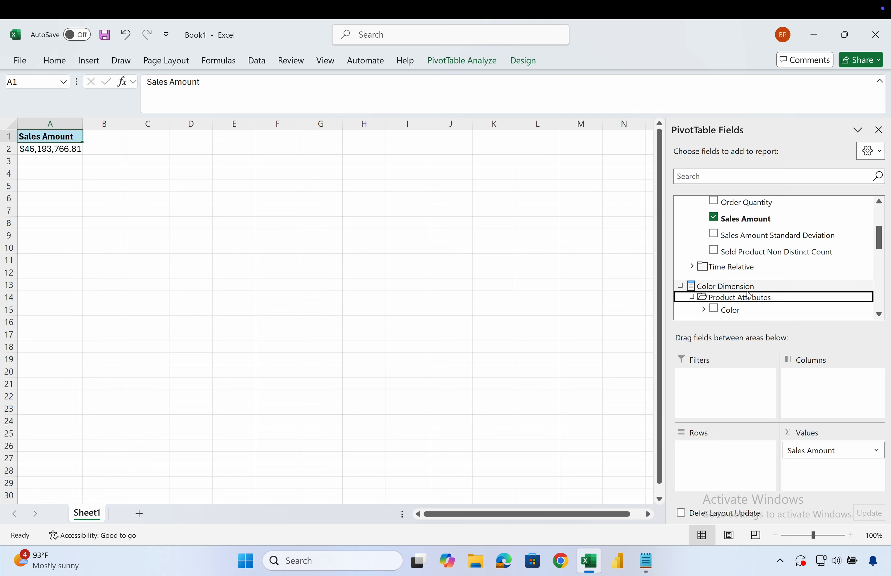
scroll(749, 297, "down", 1)
left_click(714, 278)
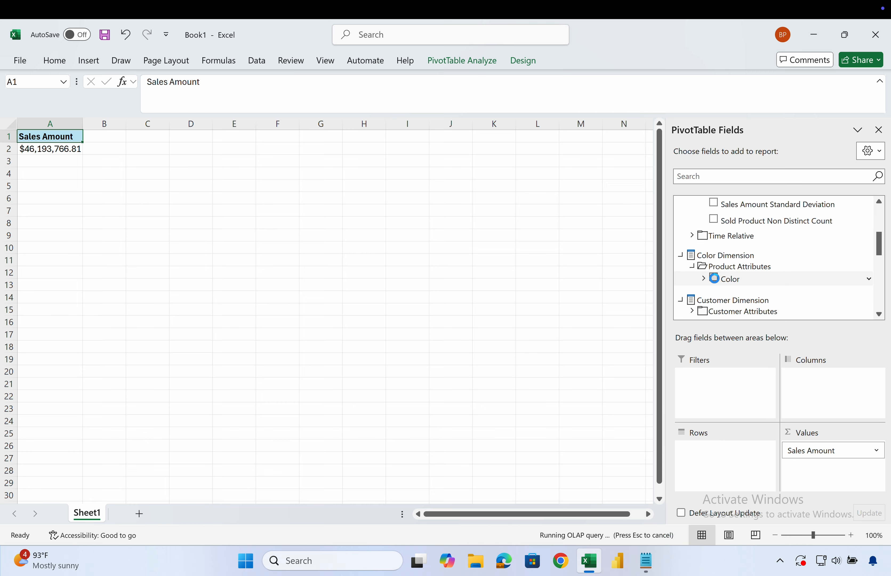
scroll(738, 288, "down", 3)
left_click(741, 250)
left_click(712, 260)
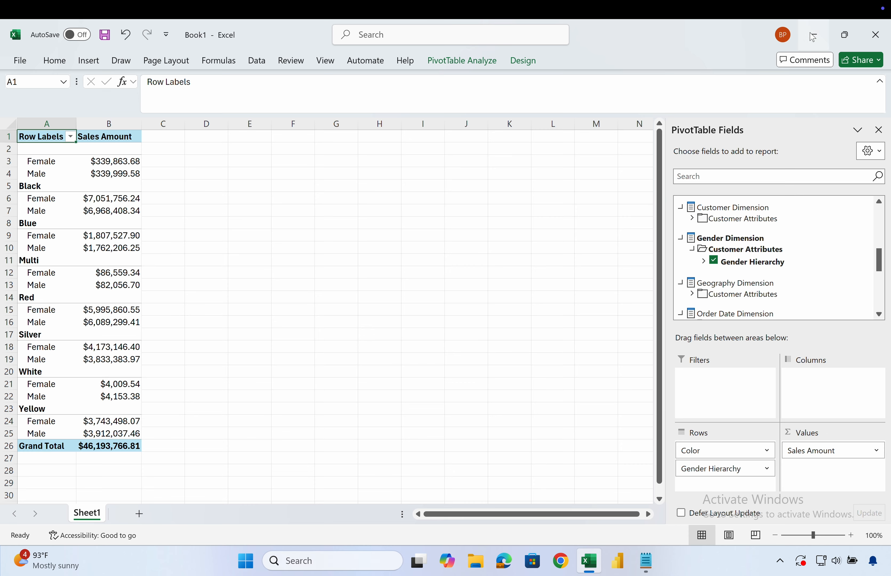
Minimize Excel, launch Power BI Desktop from the desktop, and start with a blank report.
left_click(802, 48)
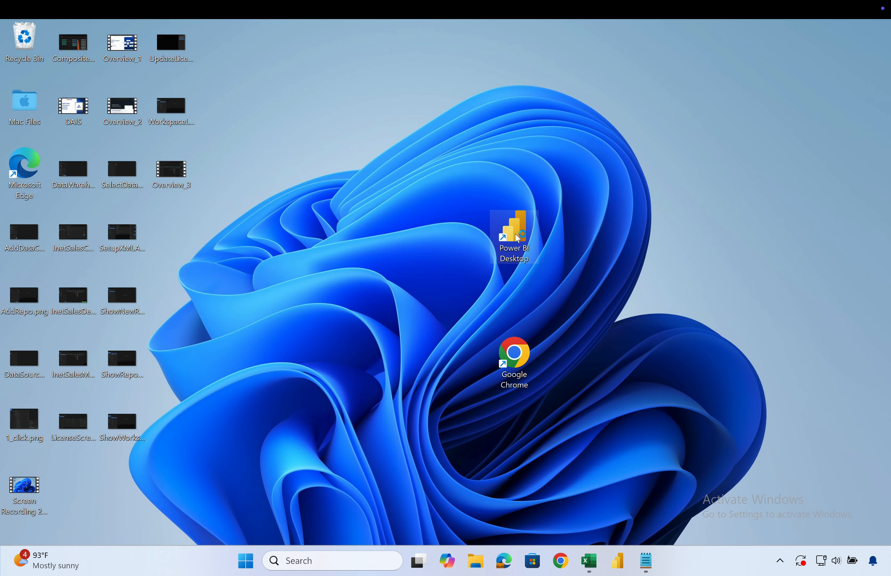
double_click(519, 243)
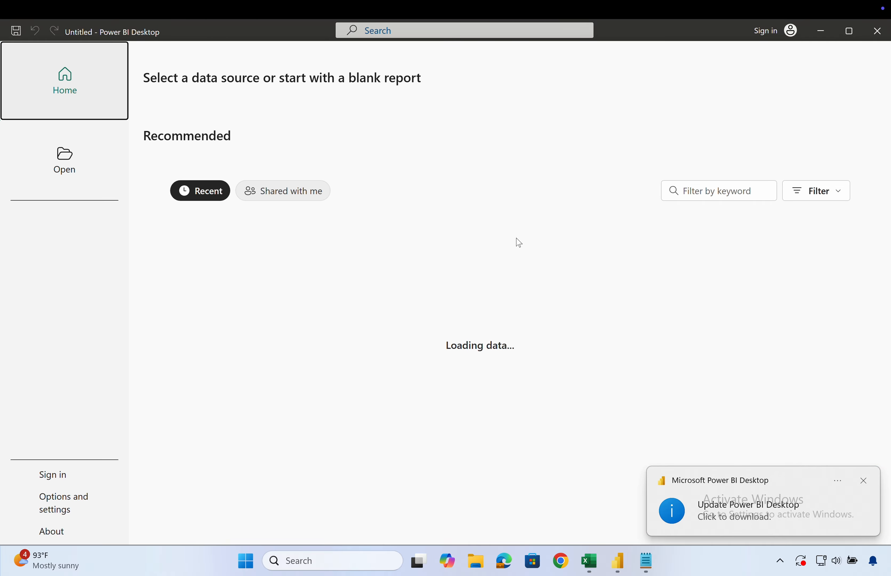
left_click(212, 139)
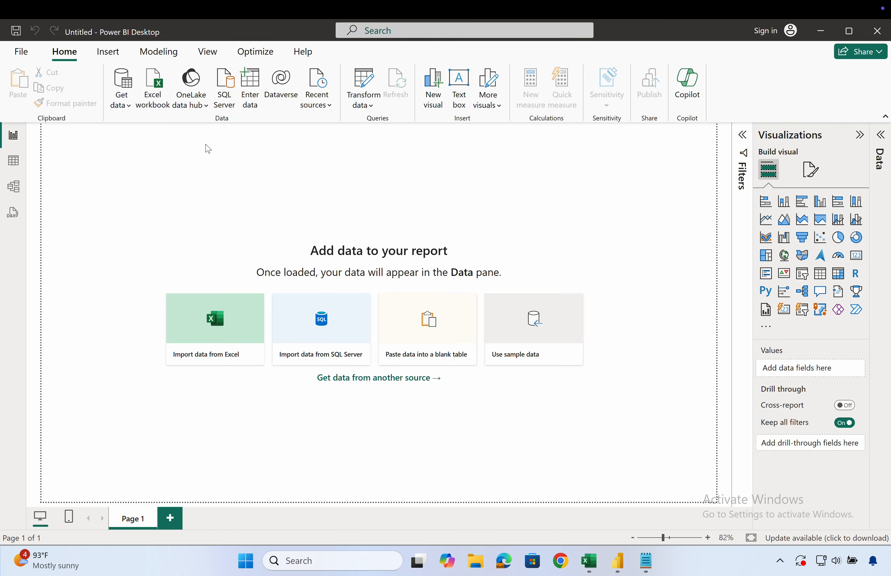
Connect live to Analysis Services with the copied token connection string as server, replacing the host localhost with atscale.
left_click(127, 106)
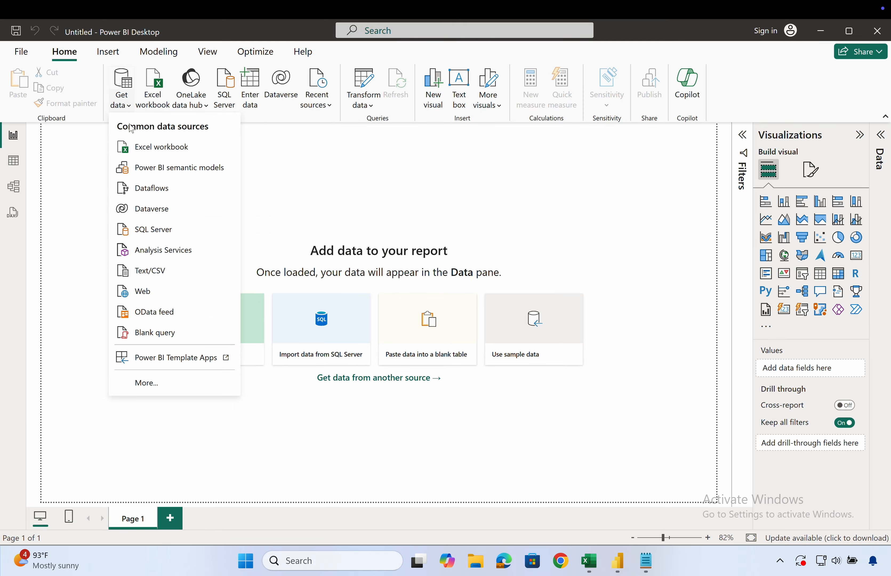
left_click(171, 254)
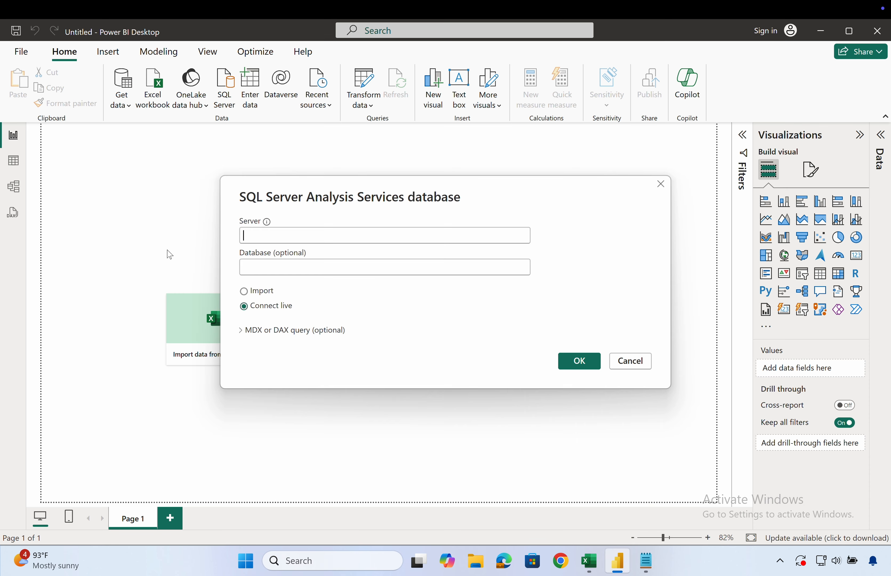
key("ctrl+v")
key("Home")
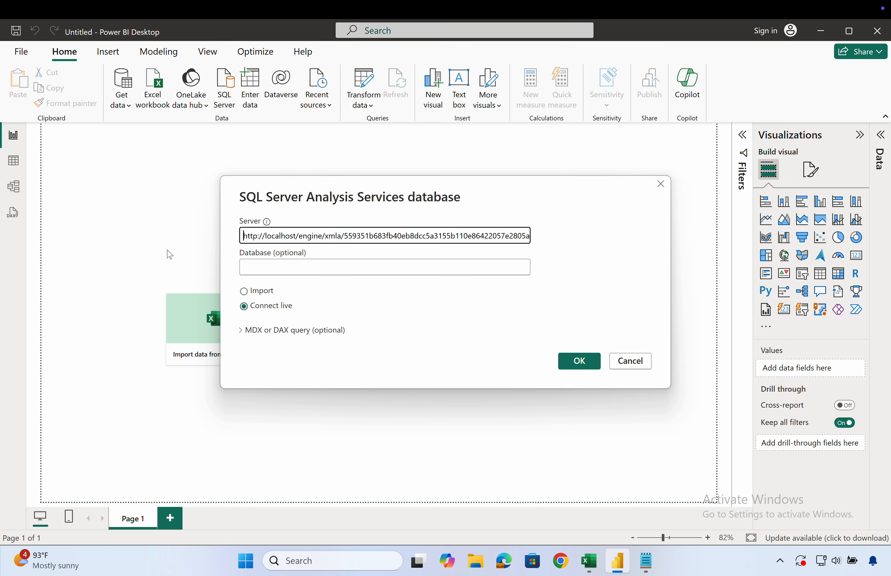
double_click(287, 235)
type("atscale")
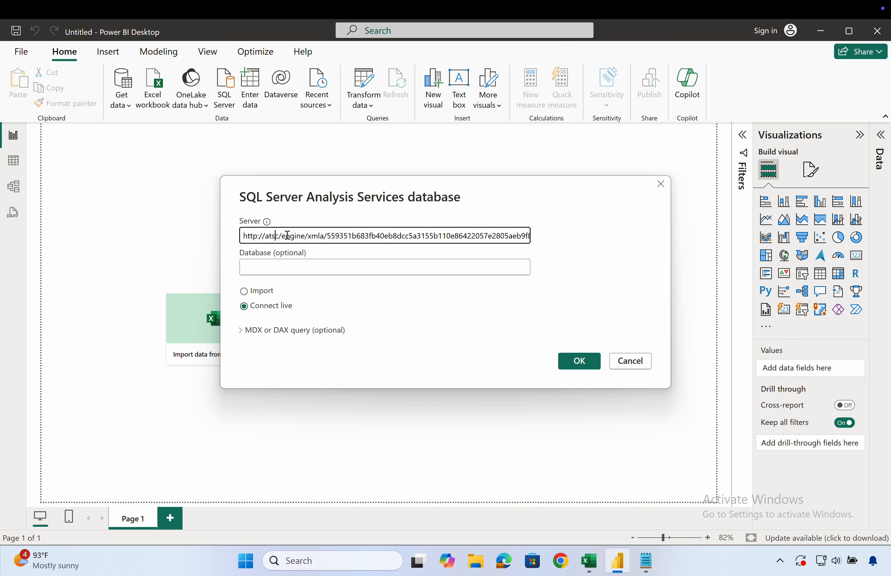
left_click(582, 366)
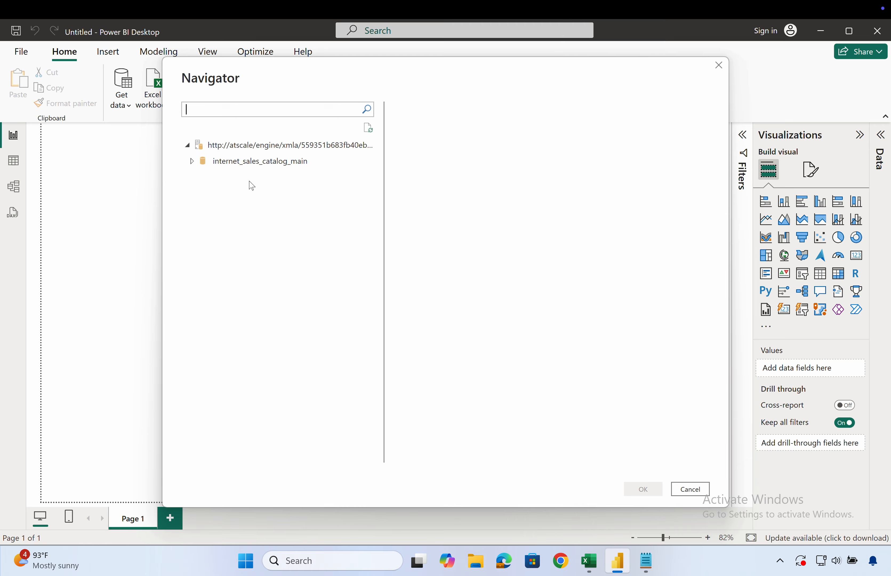
Select the internet_sales model inside internet_sales_catalog_main and load it into the report.
left_click(192, 161)
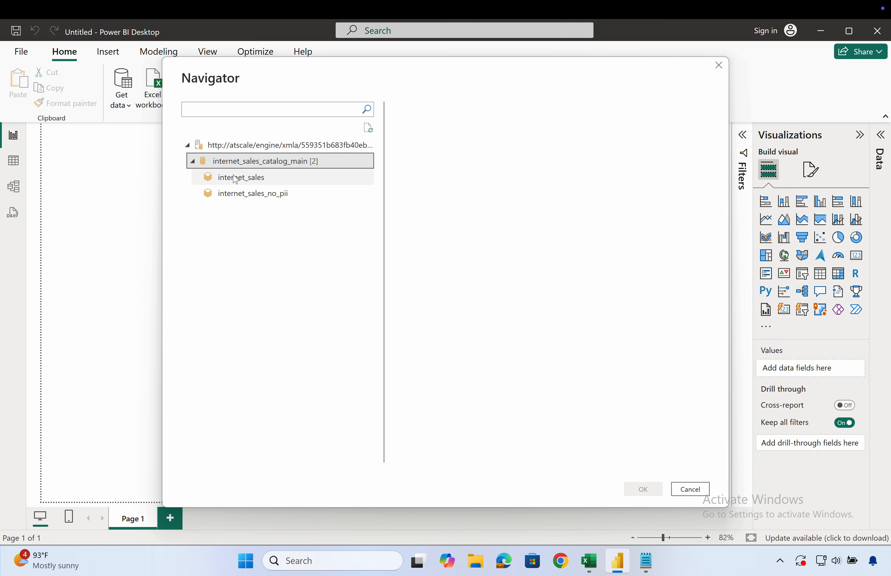
left_click(237, 181)
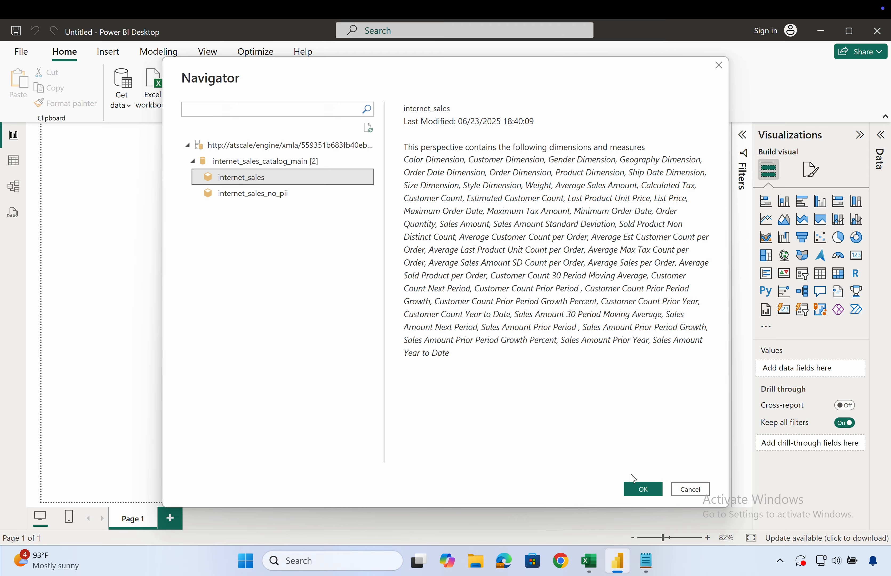
left_click(643, 490)
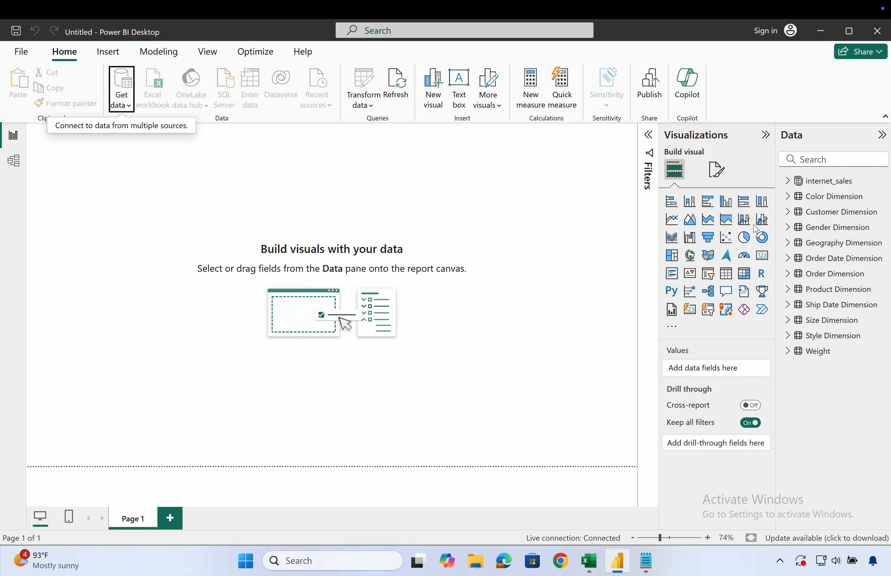
Create a column chart of Sales Amount by Color on Page 1 from the Sales Metrics and Color Dimension fields.
left_click(788, 181)
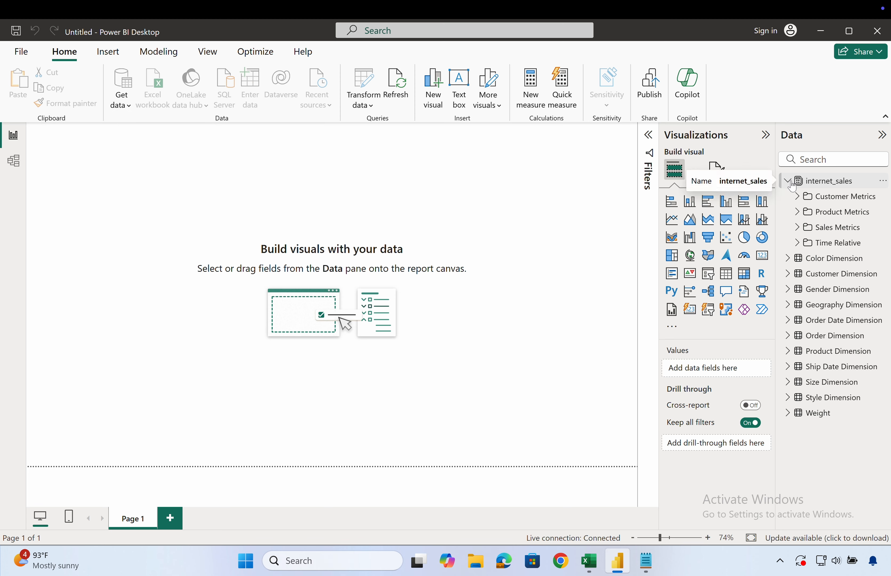
left_click(798, 228)
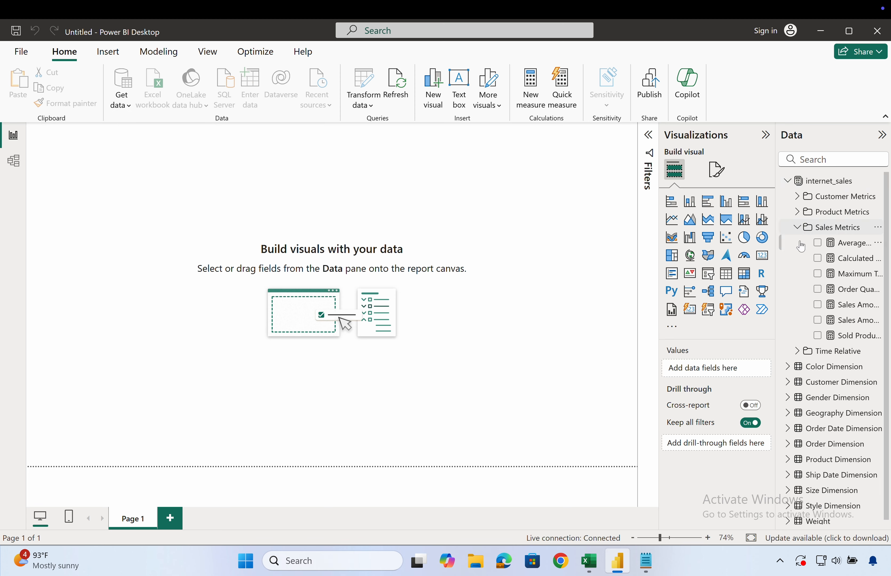
left_click(818, 306)
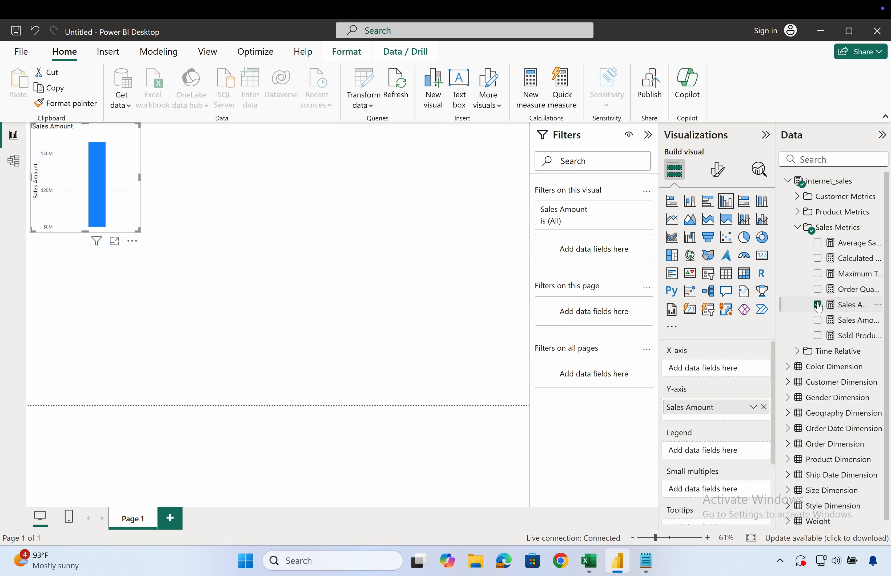
left_click(787, 369)
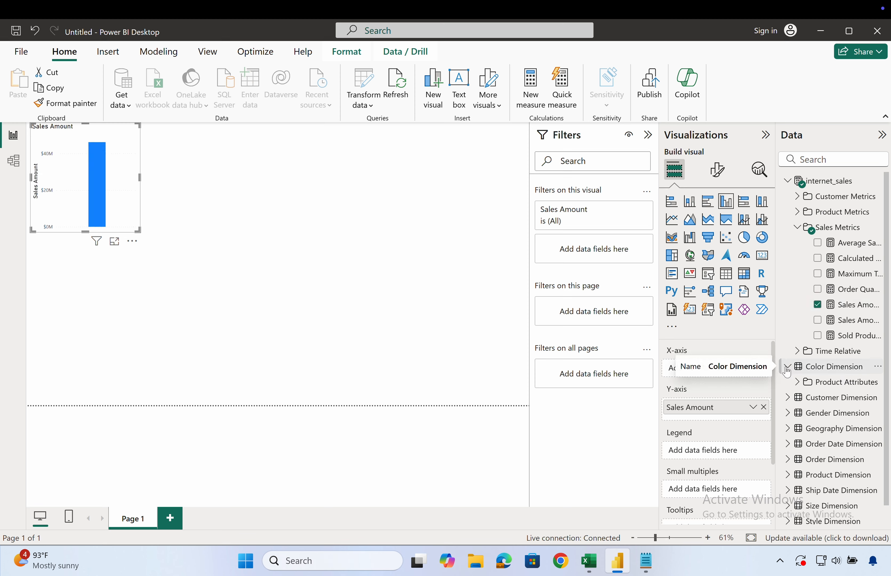
left_click(797, 382)
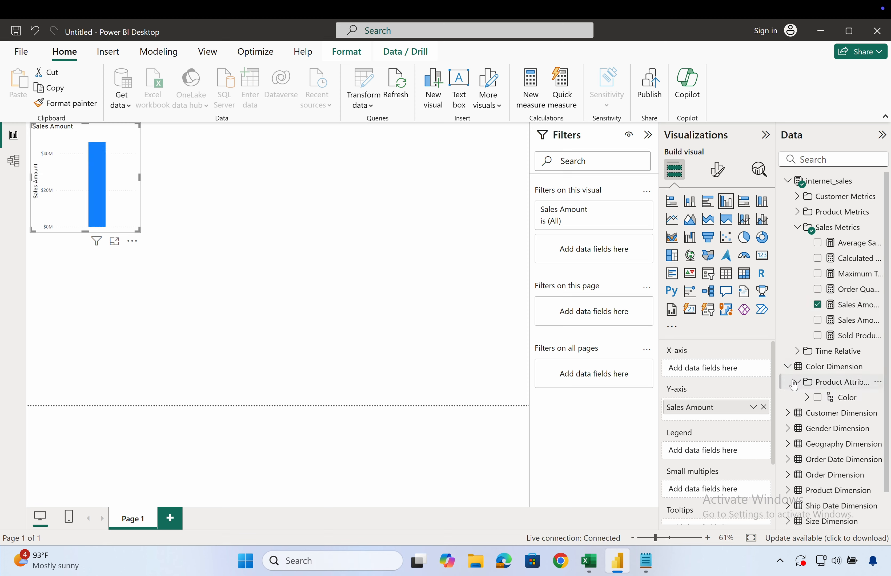
left_click(818, 398)
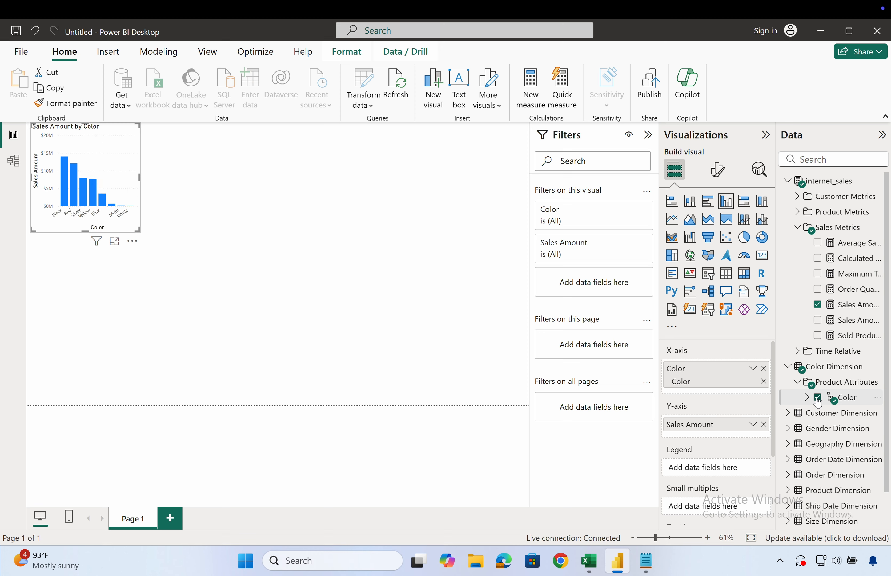
Add Gender Hierarchy from the Gender Dimension to the chart's X-axis and enlarge the chart on the page.
left_click(787, 428)
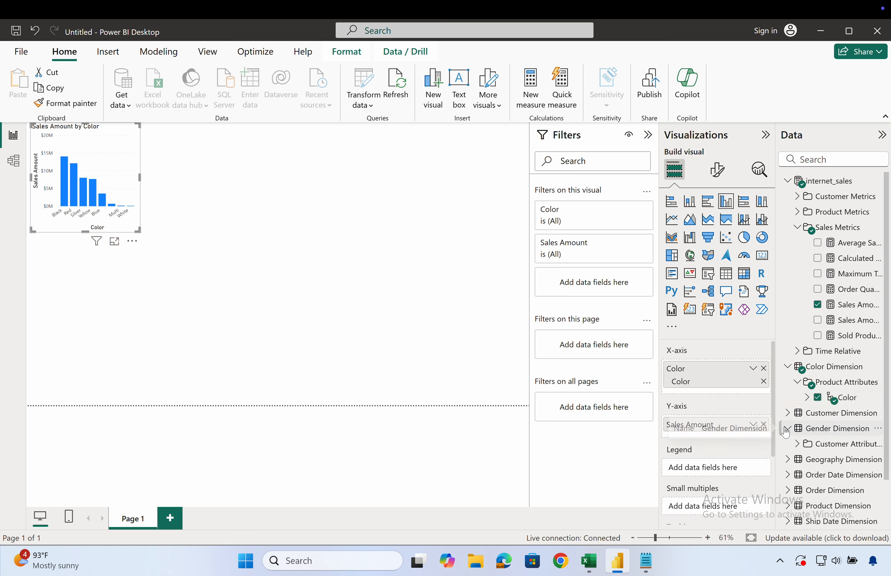
left_click(798, 444)
left_click(818, 459)
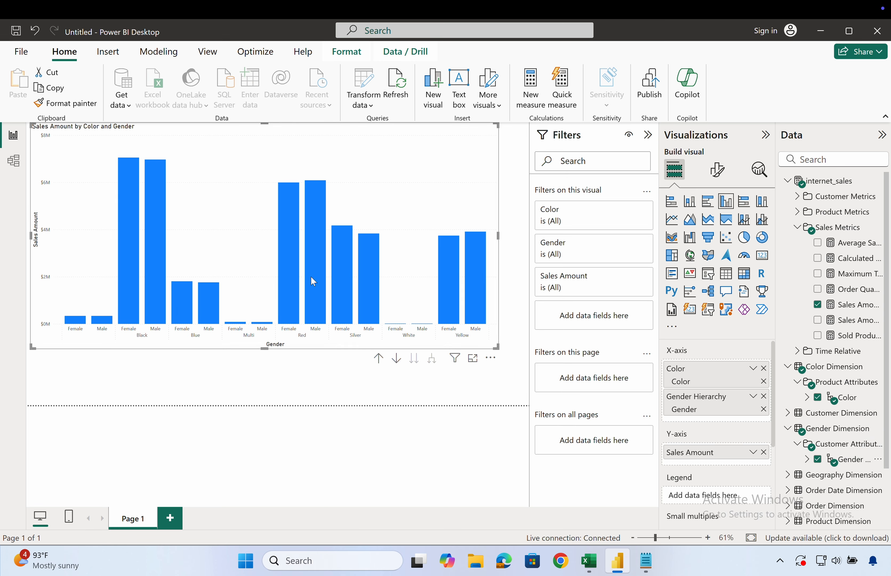
left_click(314, 281)
left_click(269, 223)
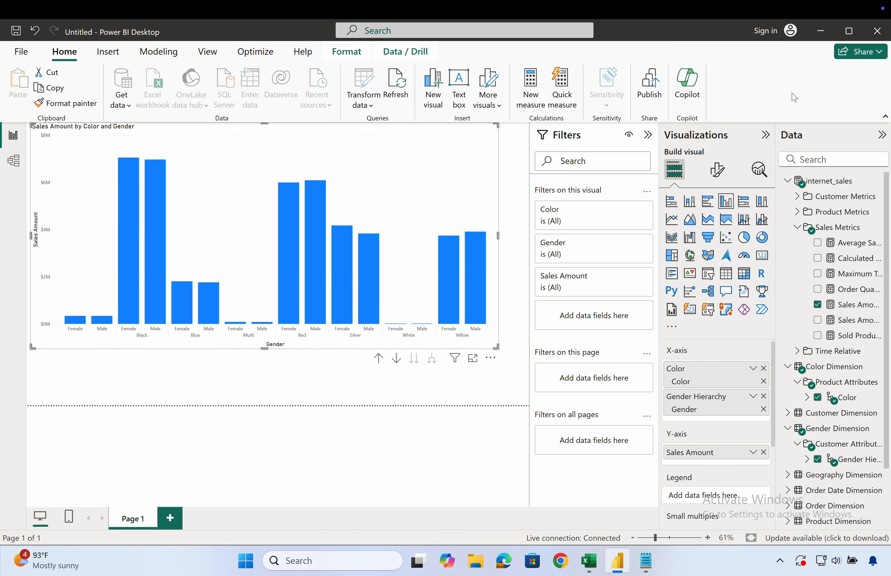
Minimize Power BI Desktop and switch to the Tableau workbook on the Mac desktop.
left_click(823, 31)
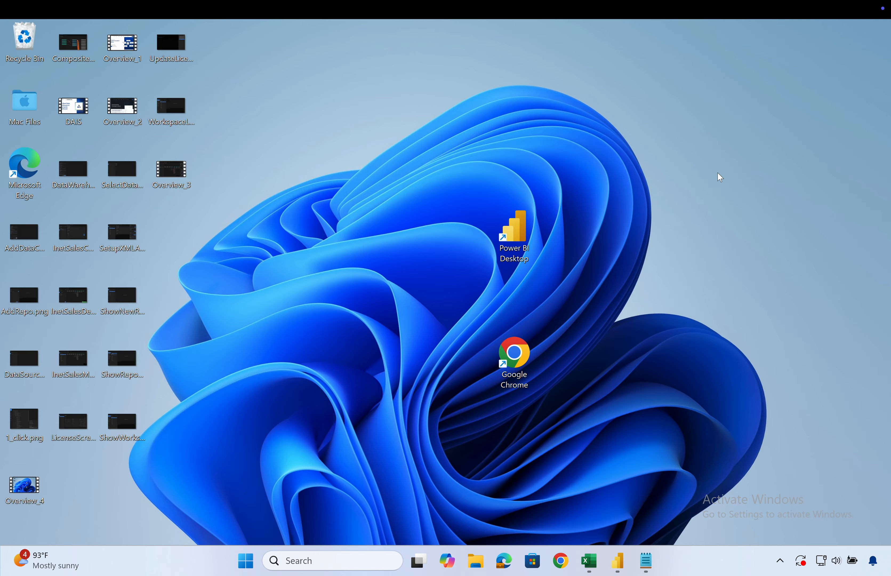
key("ctrl+Left")
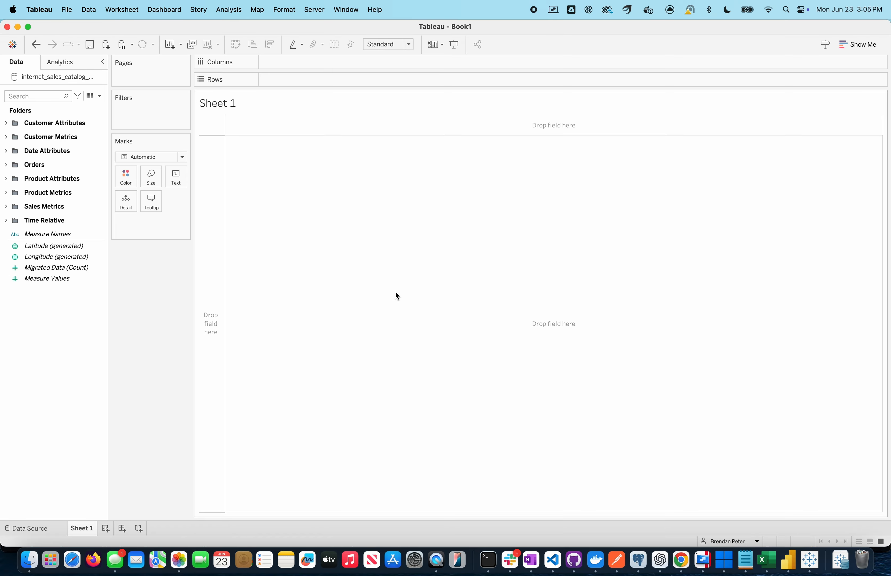
Make the Tableau window full screen and add Sales Amount from the Sales Metrics folder to Sheet 1.
left_click(29, 27)
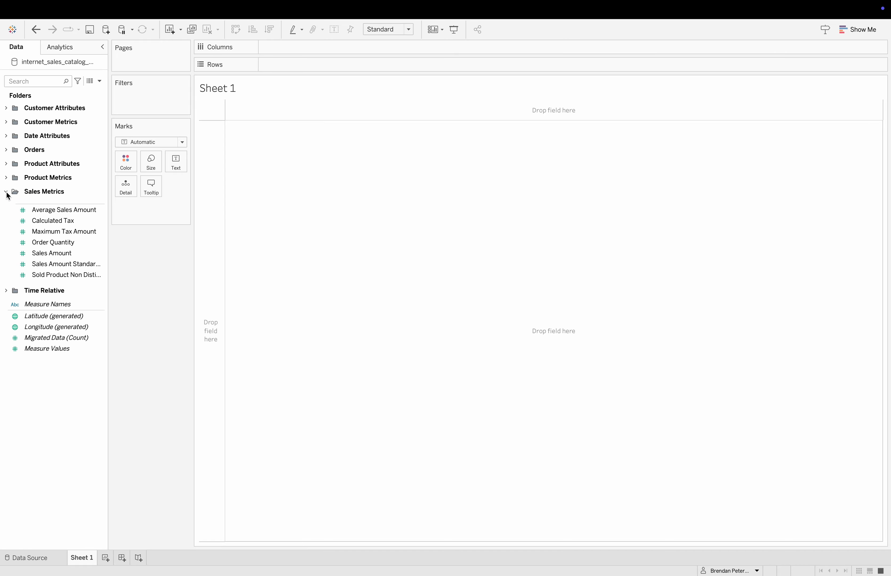
left_click(45, 254)
left_click_drag(45, 255, 403, 225)
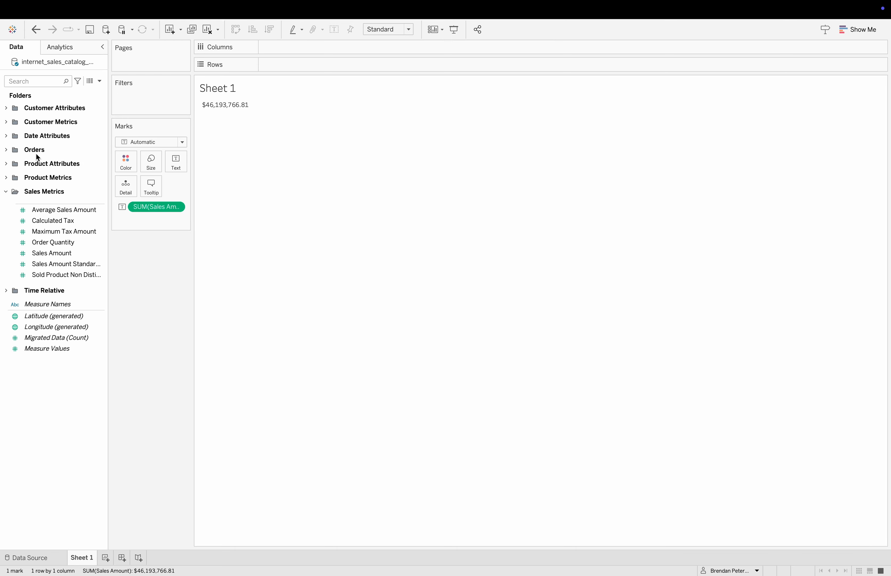
Add Color from the Product Attributes folder as rows to break down Sales Amount on Sheet 1.
left_click(7, 178)
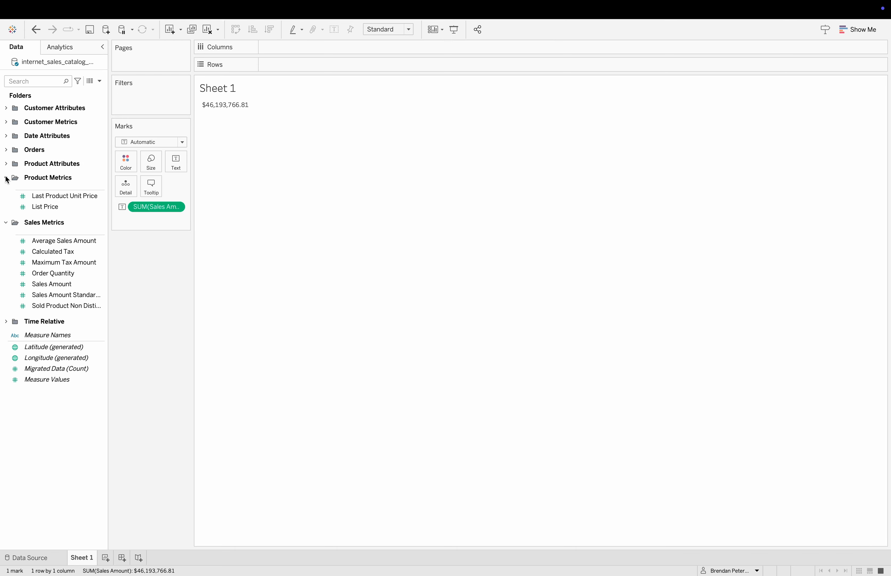
left_click(6, 164)
left_click(30, 175)
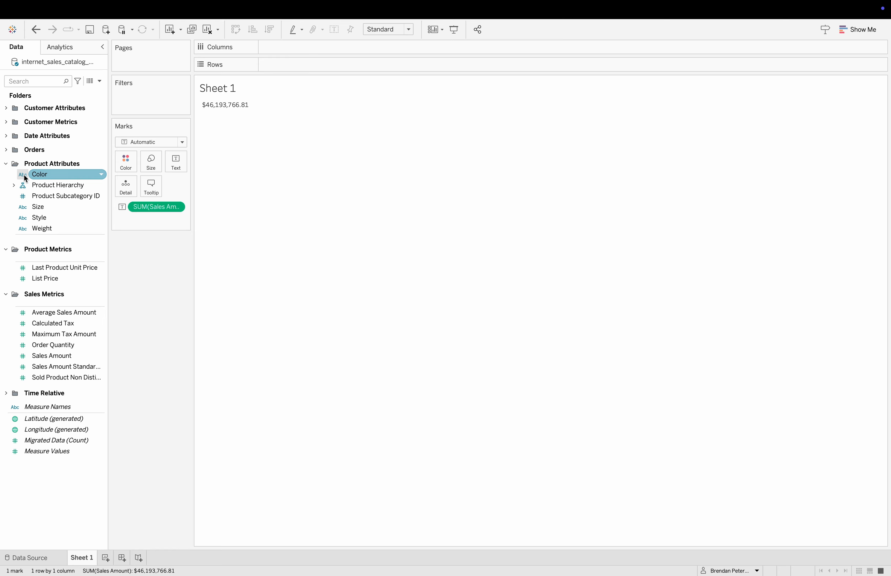
left_click(28, 176)
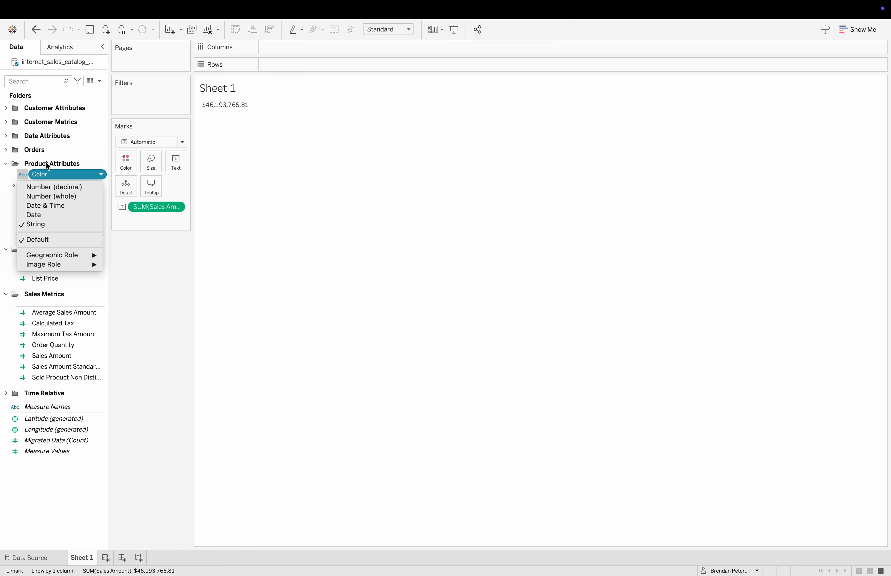
left_click(47, 175)
left_click(101, 174)
left_click(101, 177)
left_click_drag(56, 174, 364, 190)
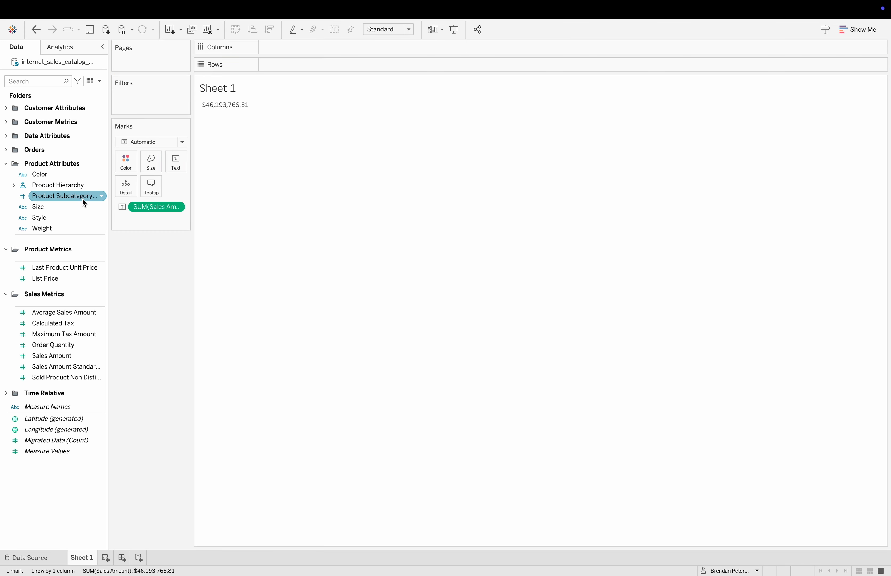
left_click(38, 176)
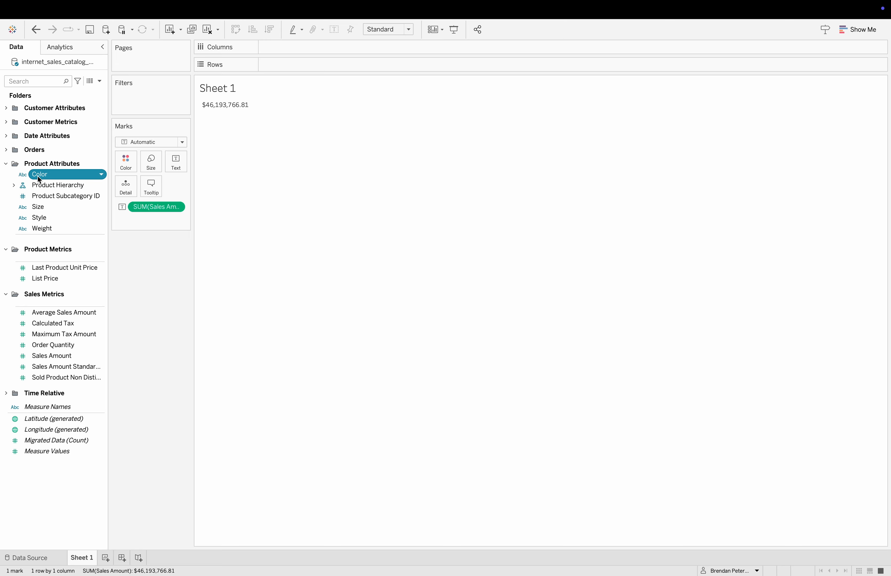
double_click(37, 177)
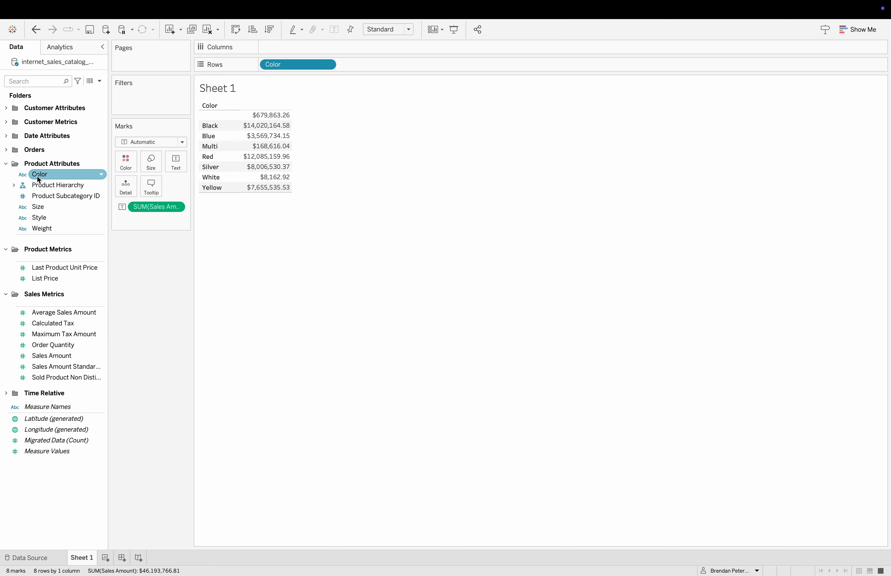
Add Gender from the Customer Attributes folder as columns of the Sales Amount by Color table.
left_click(6, 121)
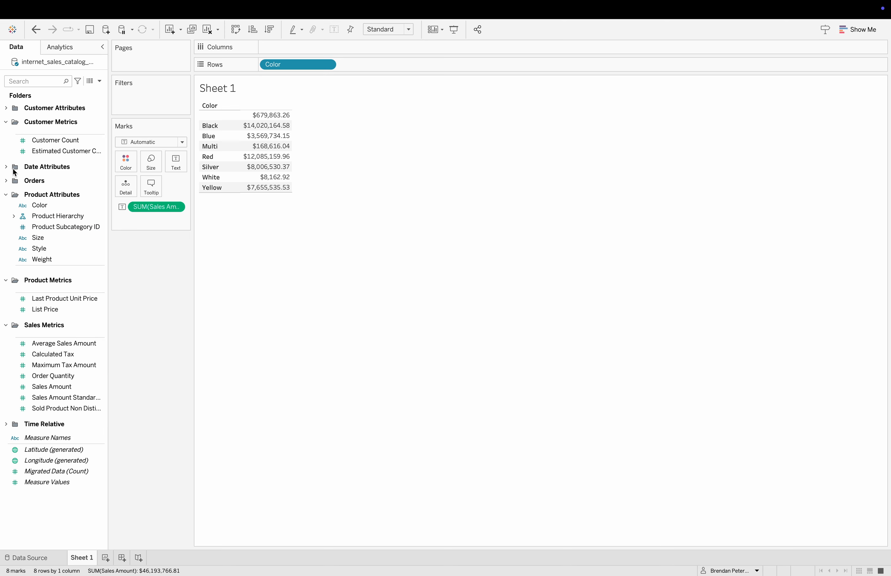
left_click(6, 108)
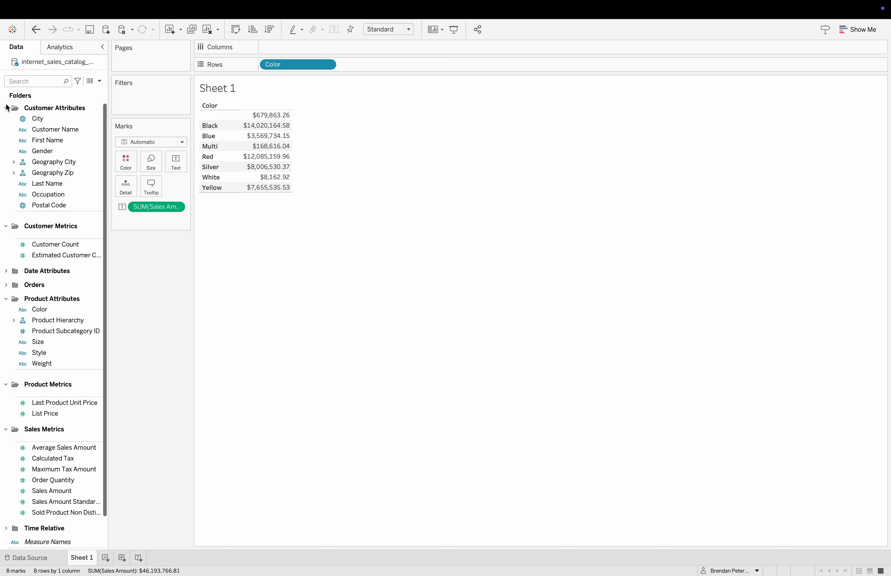
double_click(45, 152)
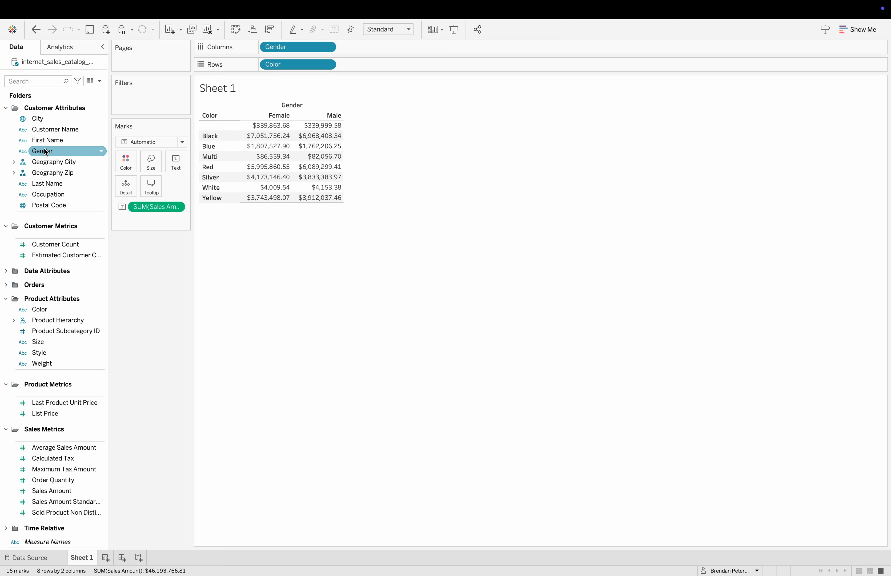
Switch to AtScale Design Center and examine the inbound SQL of the Sales Amount-only query and the metadata query preceding it in the query history.
left_click(360, 230)
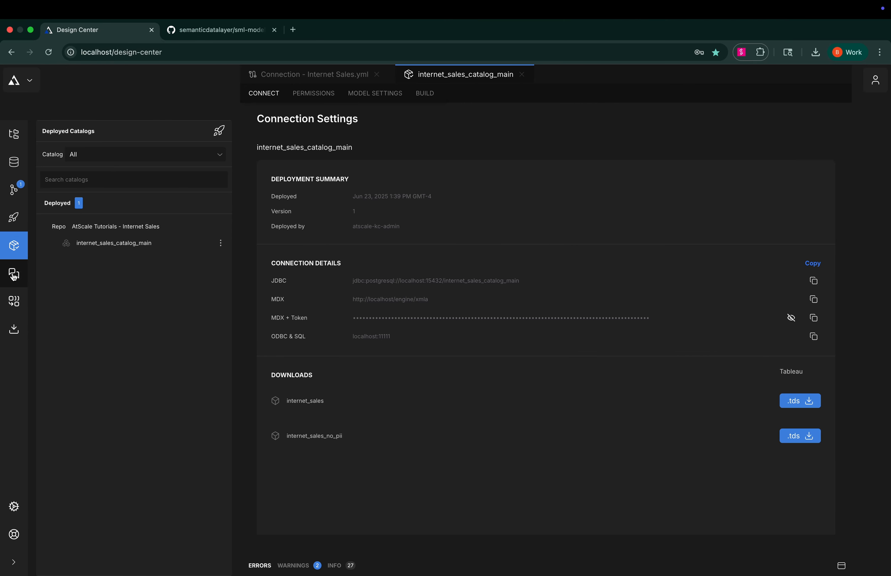
left_click(14, 275)
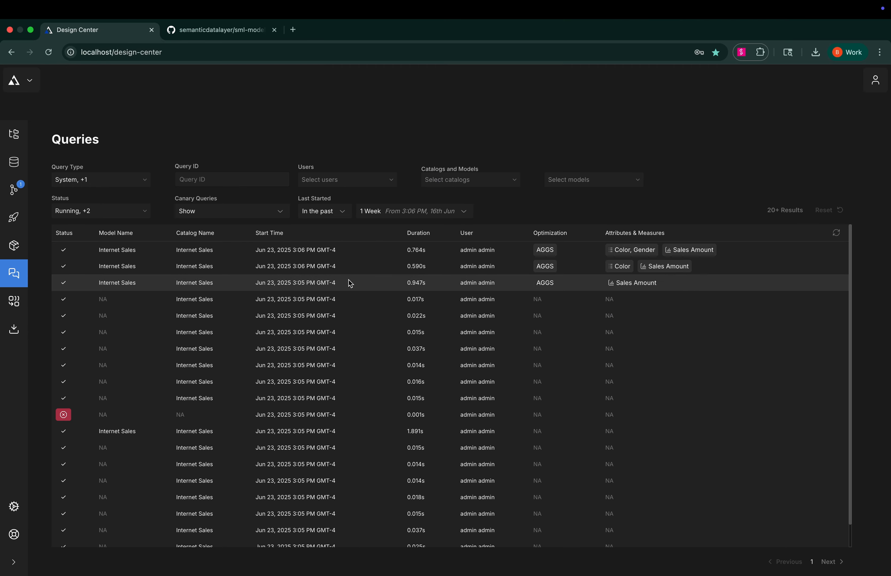
left_click(358, 283)
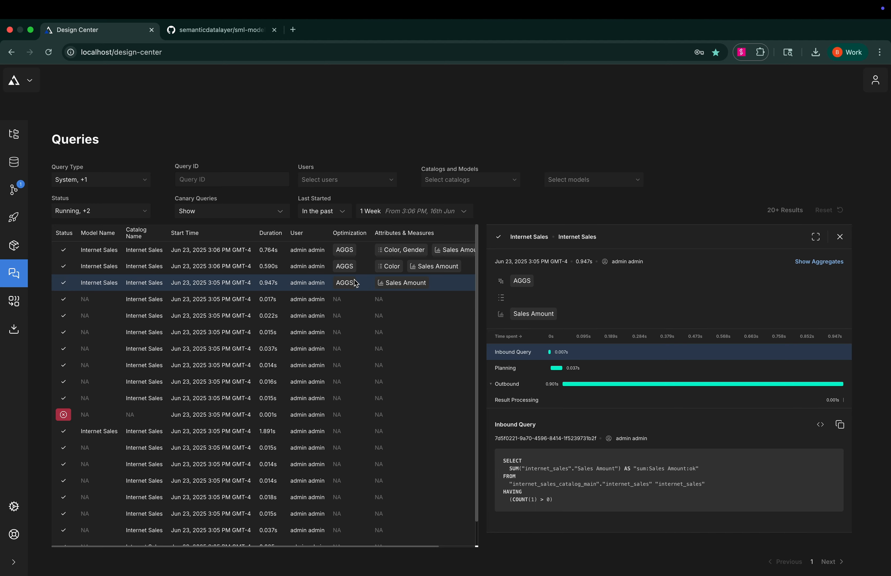
left_click(355, 303)
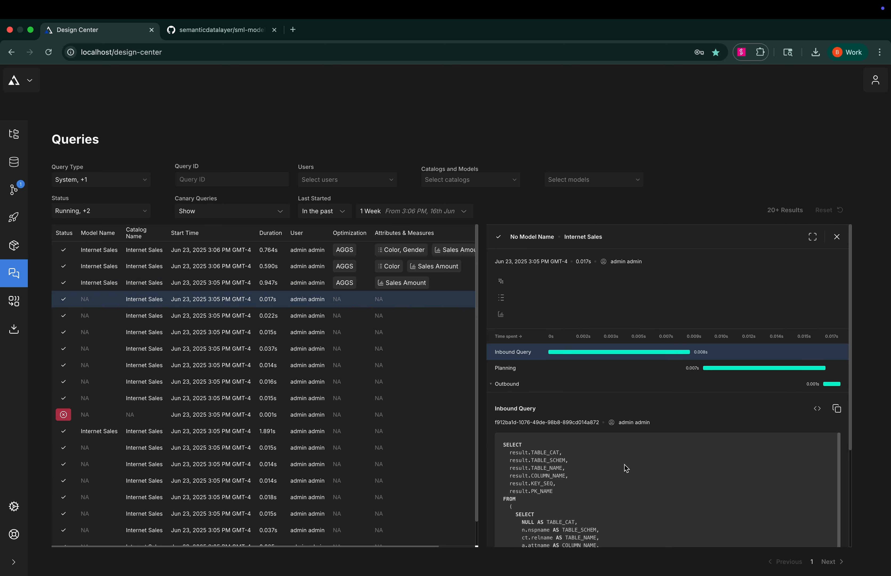
scroll(629, 470, "down", 5)
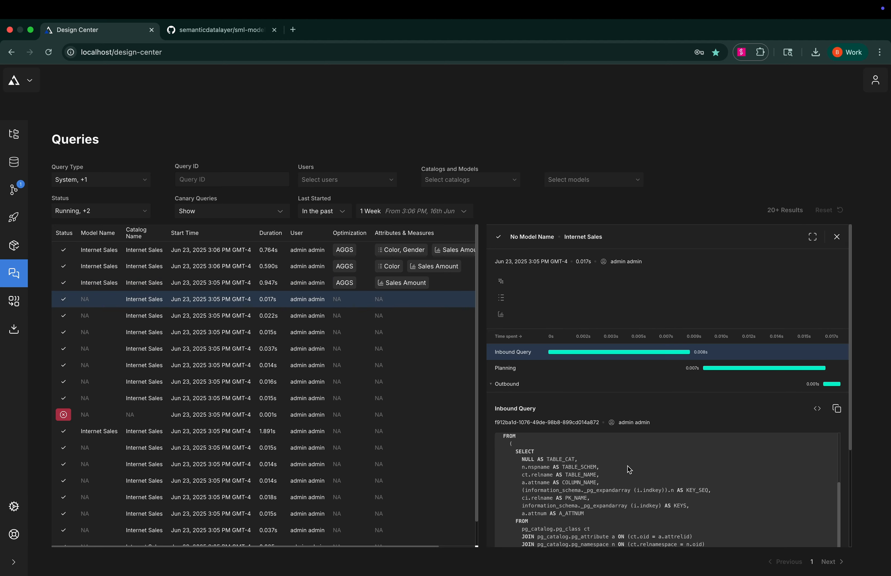
scroll(629, 460, "up", 2)
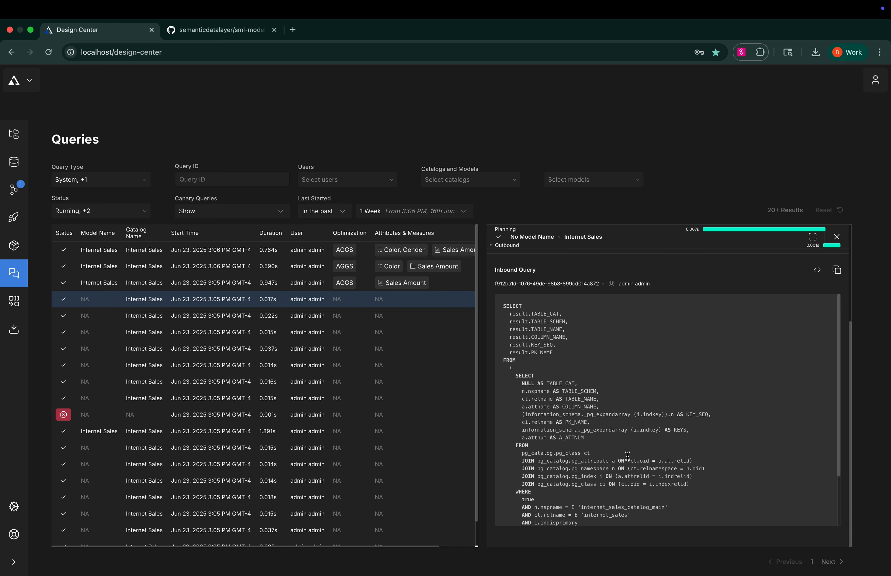
scroll(627, 456, "up", 5)
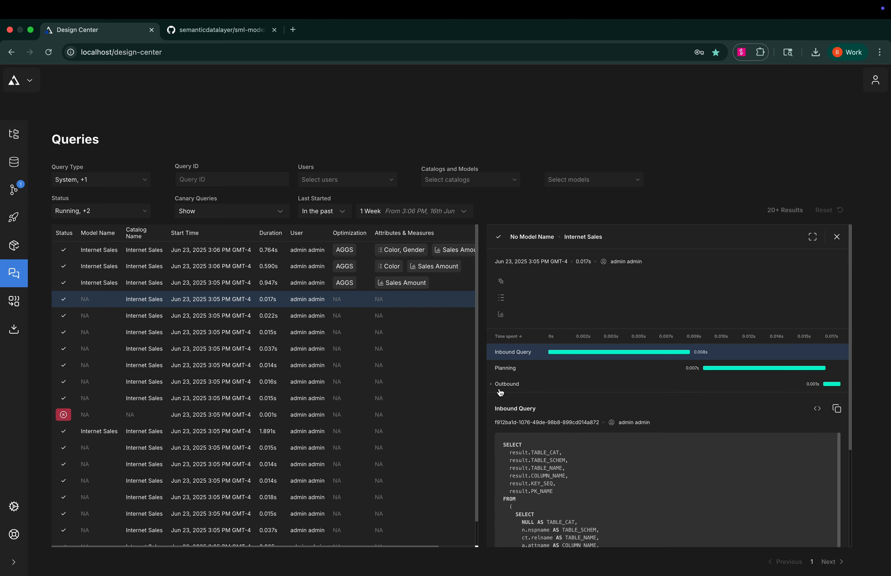
scroll(499, 390, "down", 3)
scroll(499, 390, "up", 3)
scroll(528, 389, "down", 3)
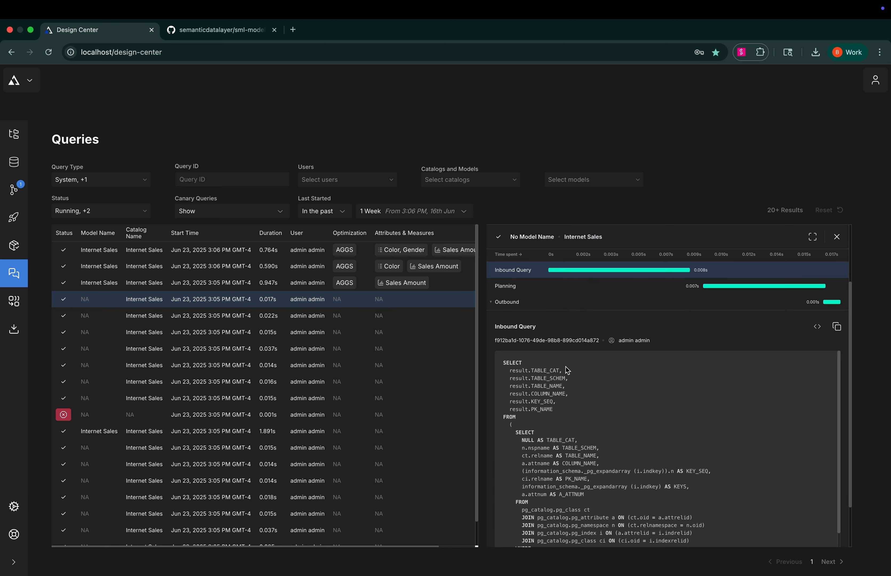
Examine the outbound Query 1 SQL for the Color and Sales Amount query, including the aggregate table it reads from.
left_click(305, 272)
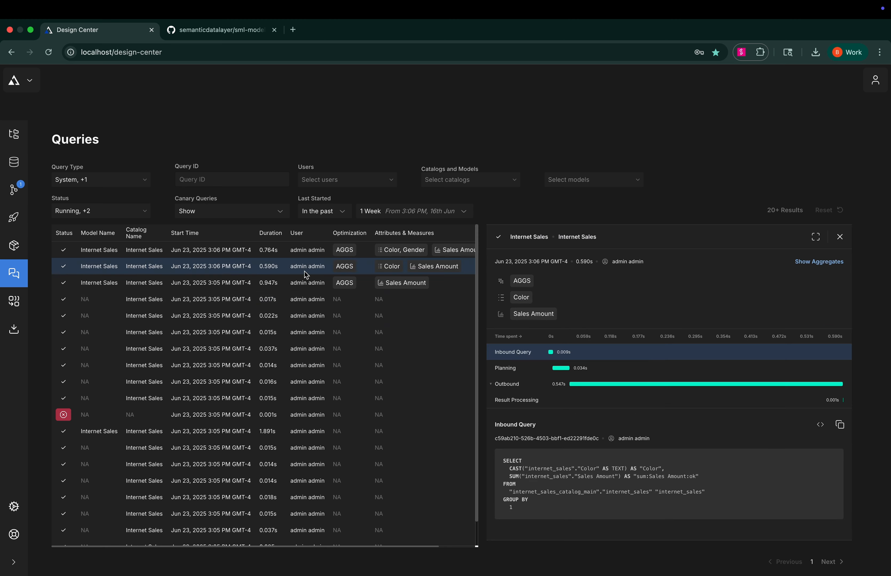
left_click(506, 383)
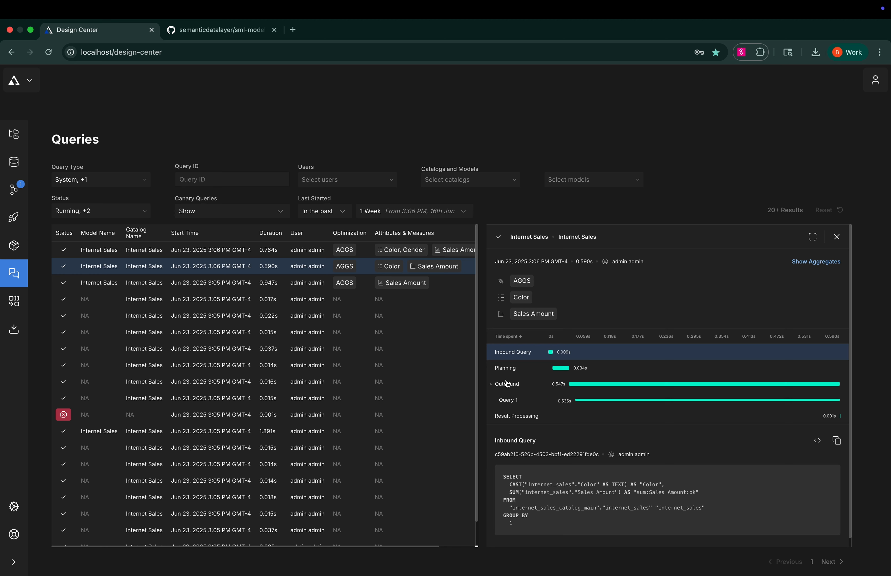
left_click(521, 401)
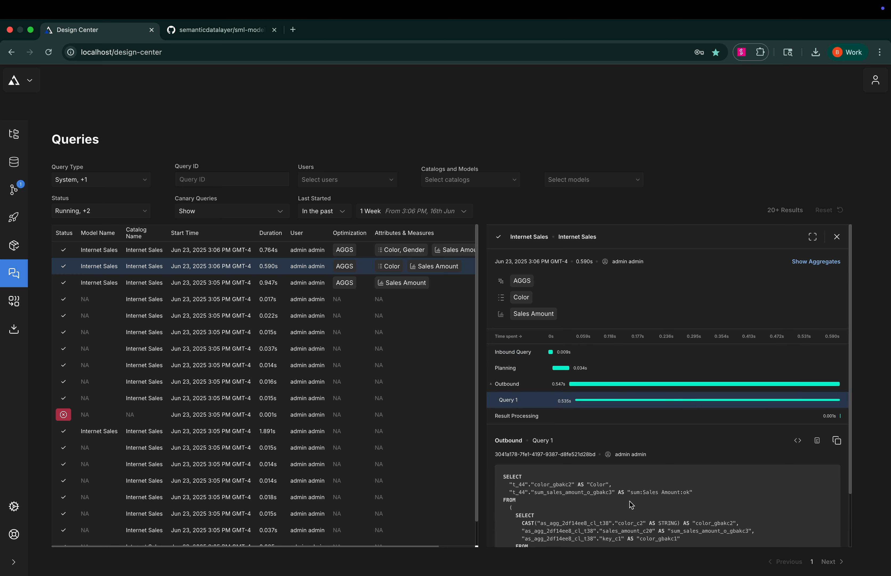
scroll(632, 505, "down", 3)
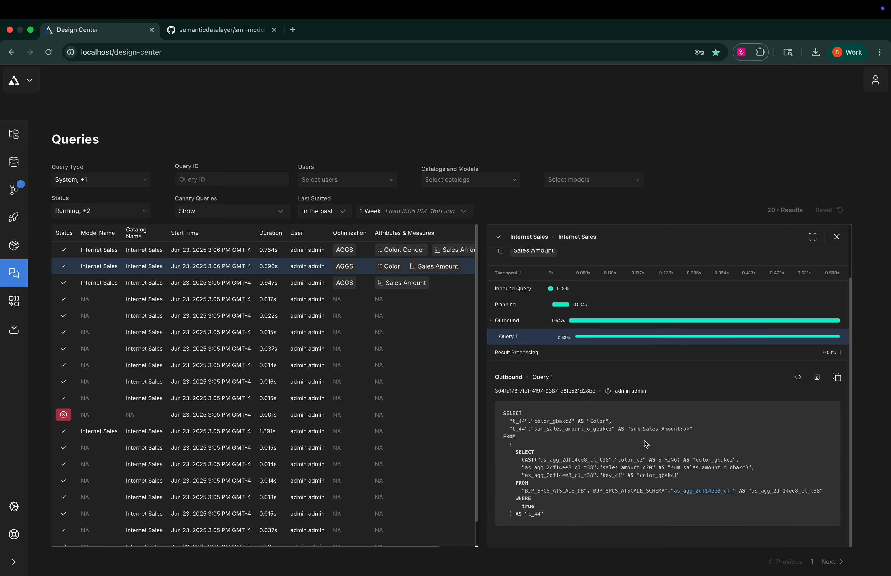
scroll(425, 434, "down", 1)
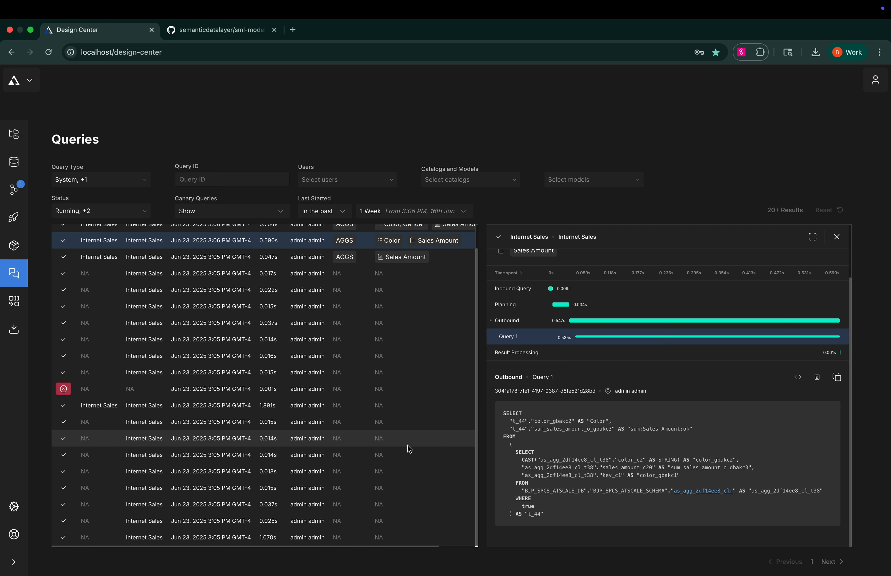
scroll(409, 446, "up", 1)
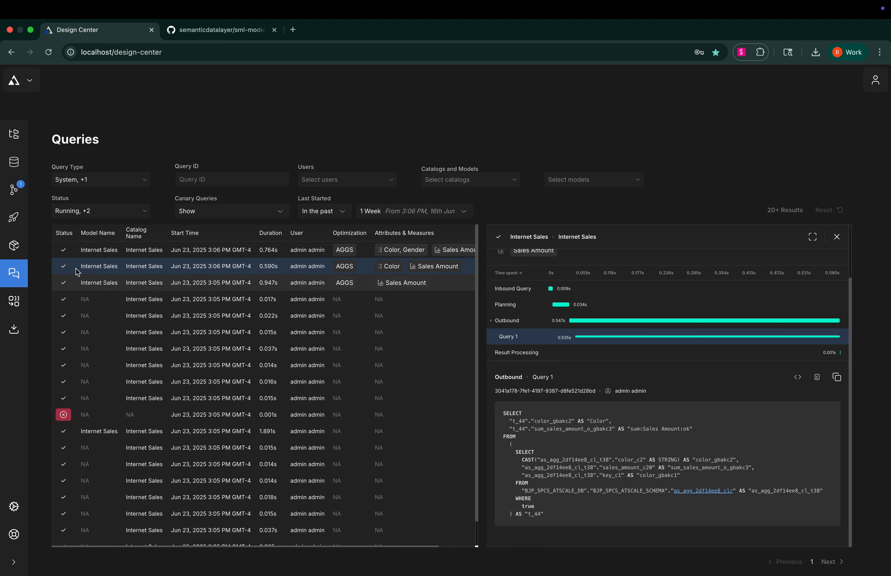
Review the aggregate definitions, inspecting the metadata of the Color and Gender aggregate before closing its details.
left_click(14, 301)
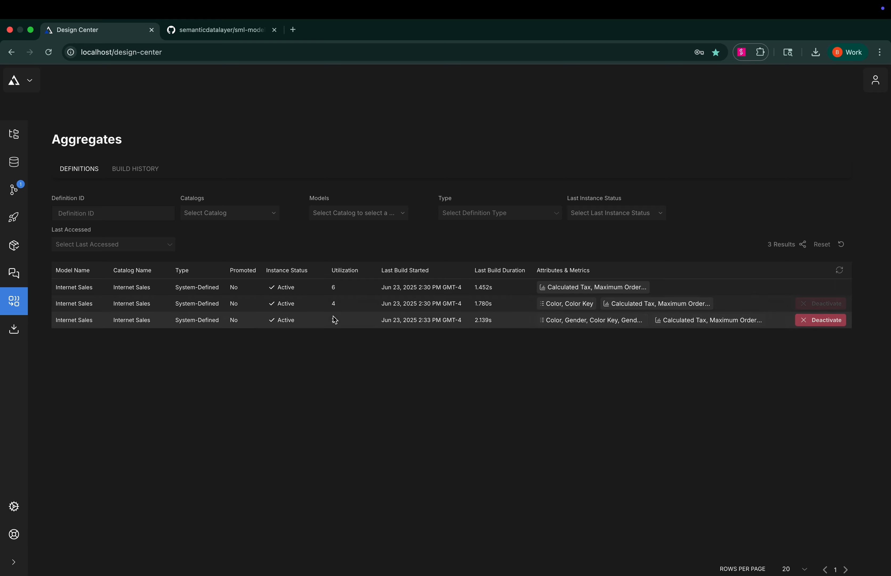
left_click(422, 323)
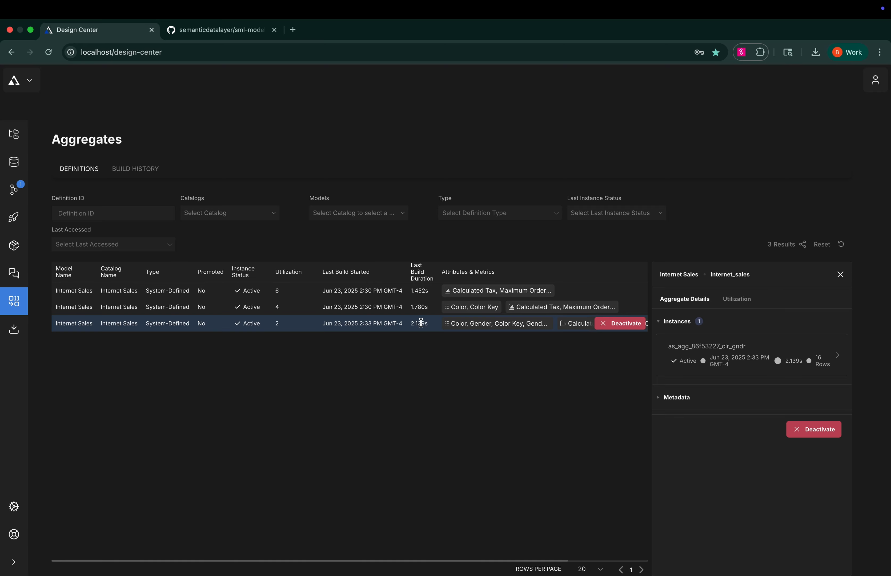
left_click(660, 397)
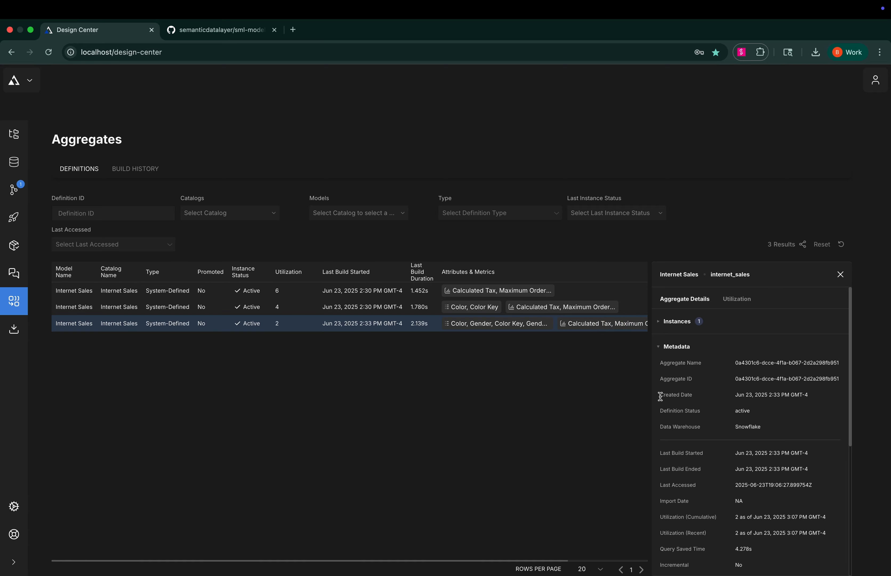
left_click(660, 344)
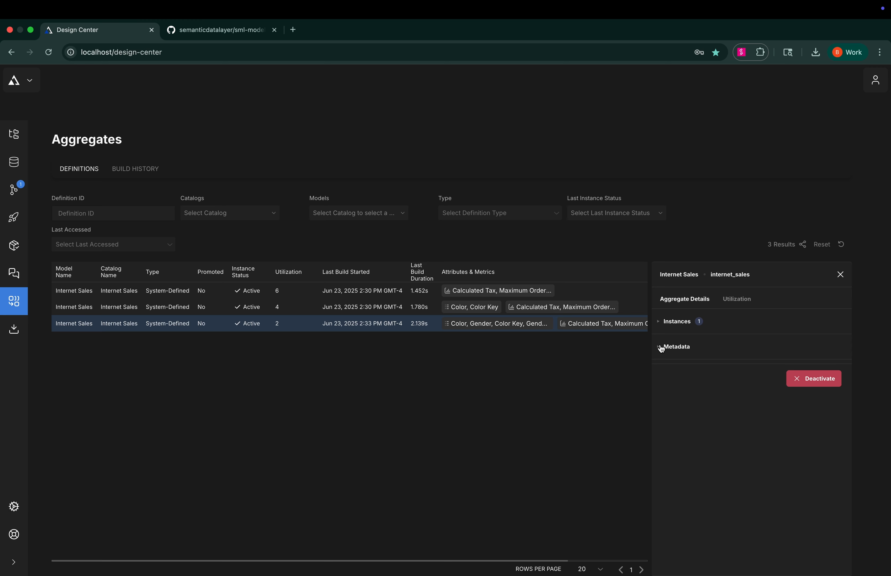
left_click(840, 274)
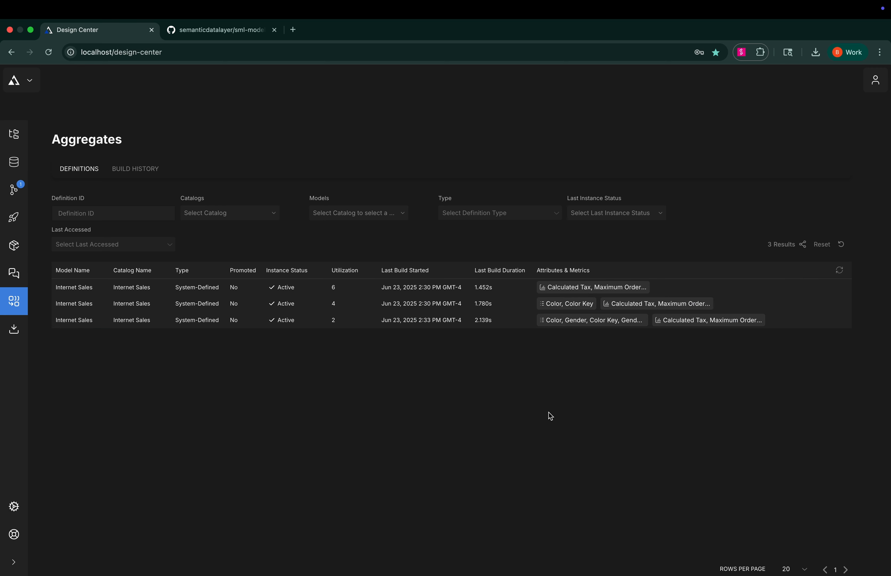